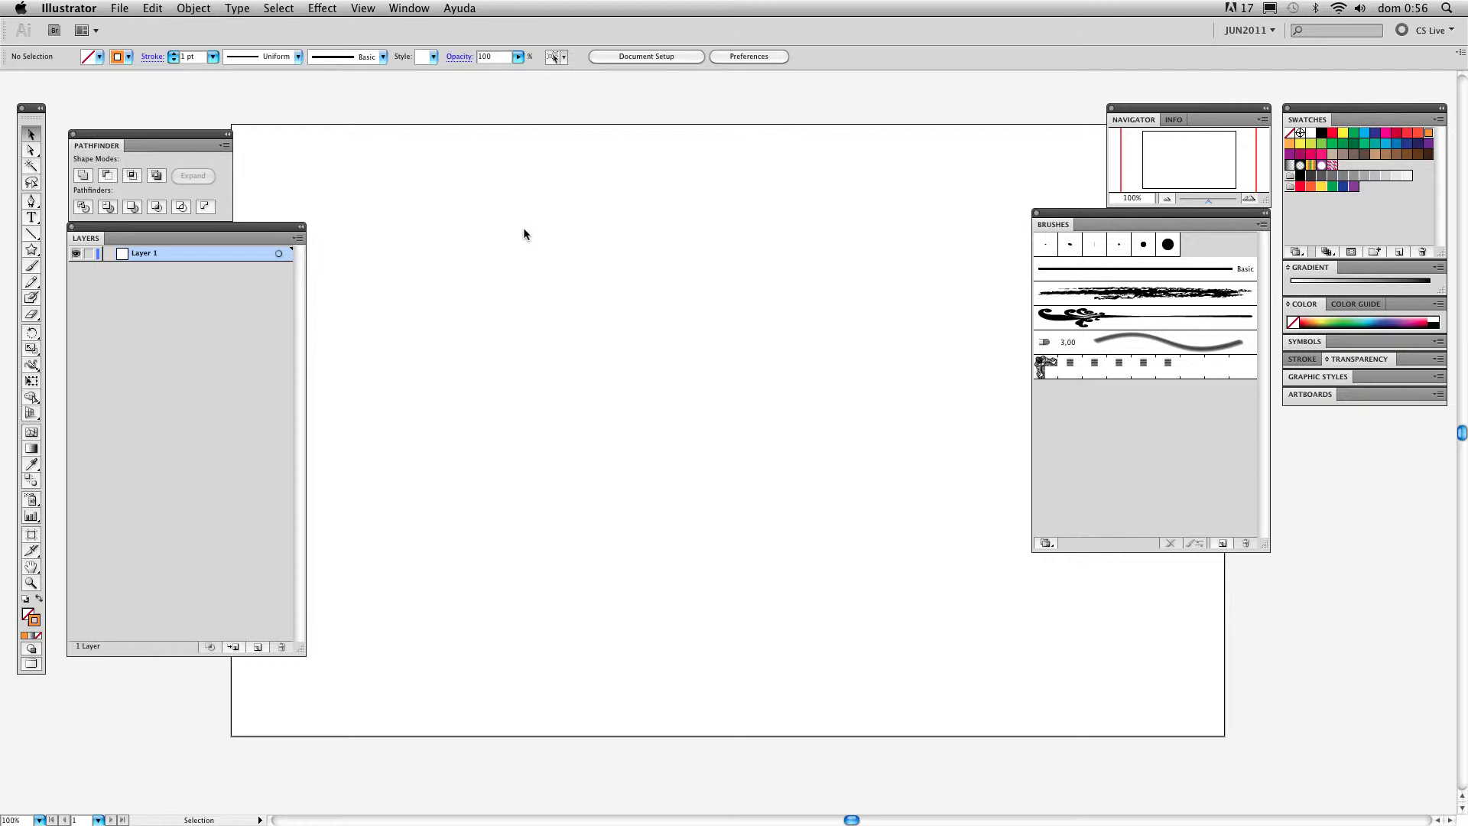
Step: Draw a small orange star and a red star about 53 px wide, both without stroke, near the artboard's upper area
left_click(33, 248)
left_click(39, 600)
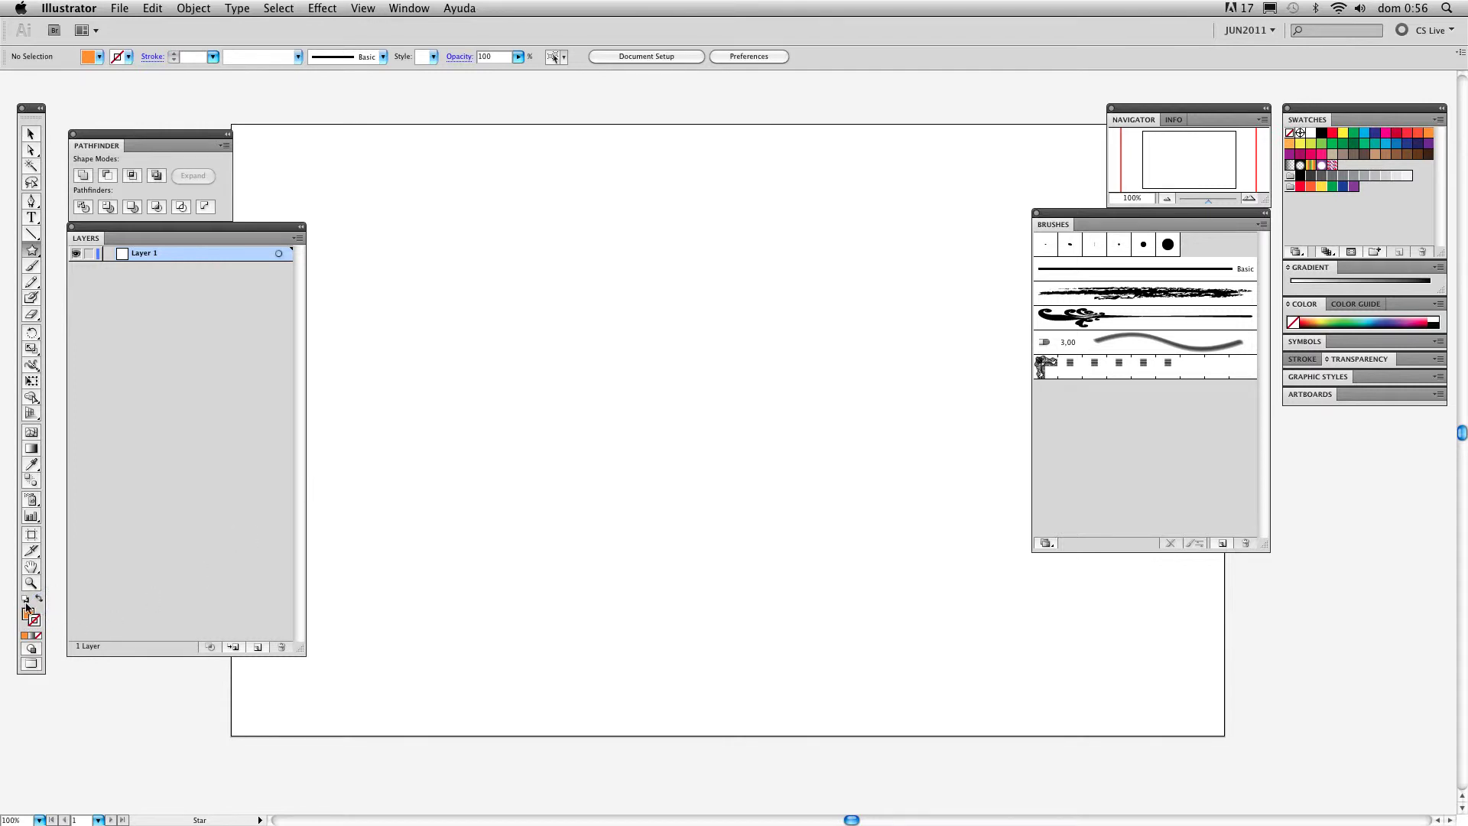
key("slash")
left_click(24, 636)
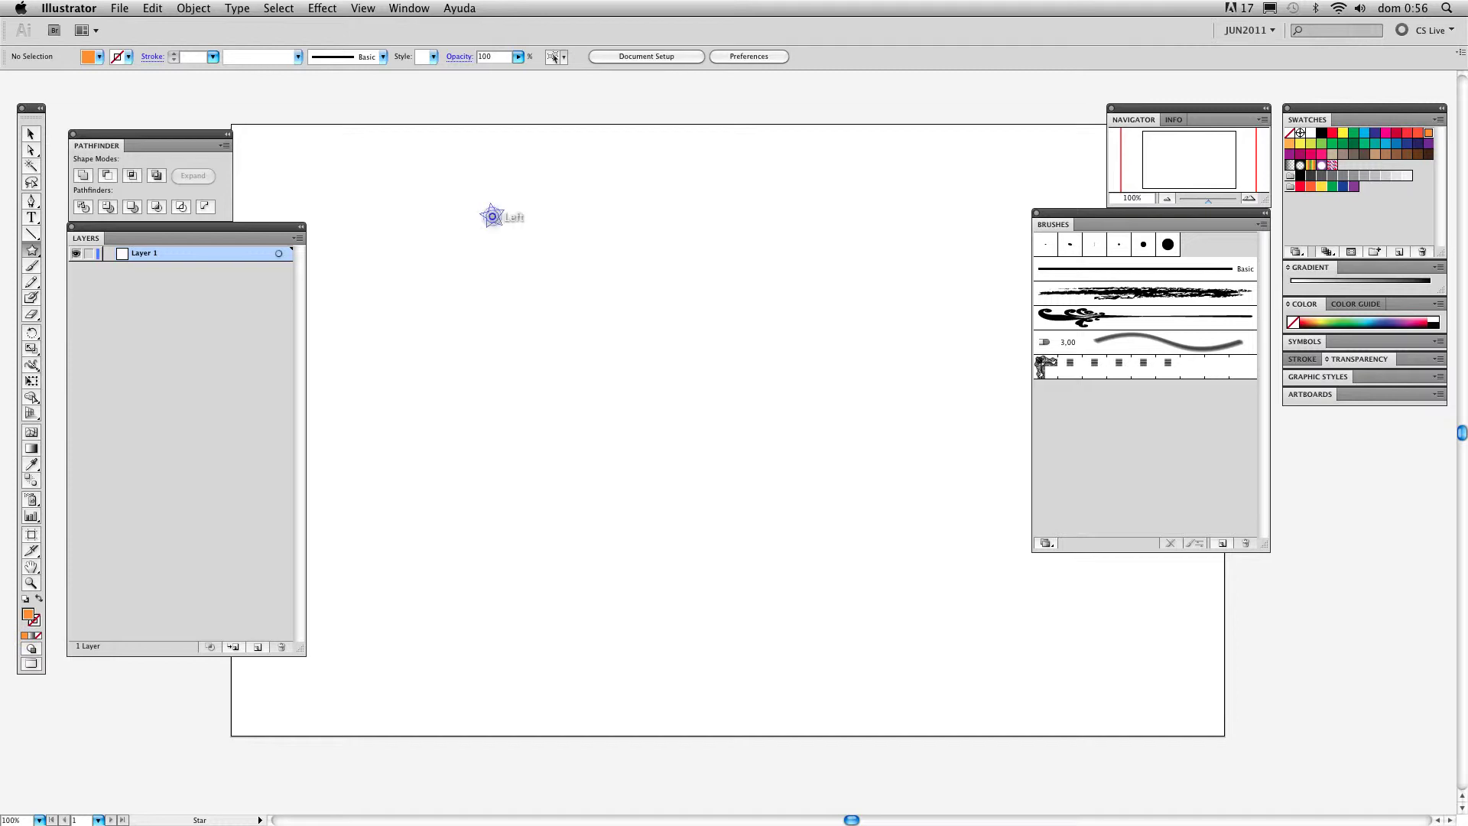
mouse_move(492, 216)
left_mouse_down()
mouse_move(539, 184)
mouse_move(543, 200)
left_mouse_up()
left_click(1332, 133)
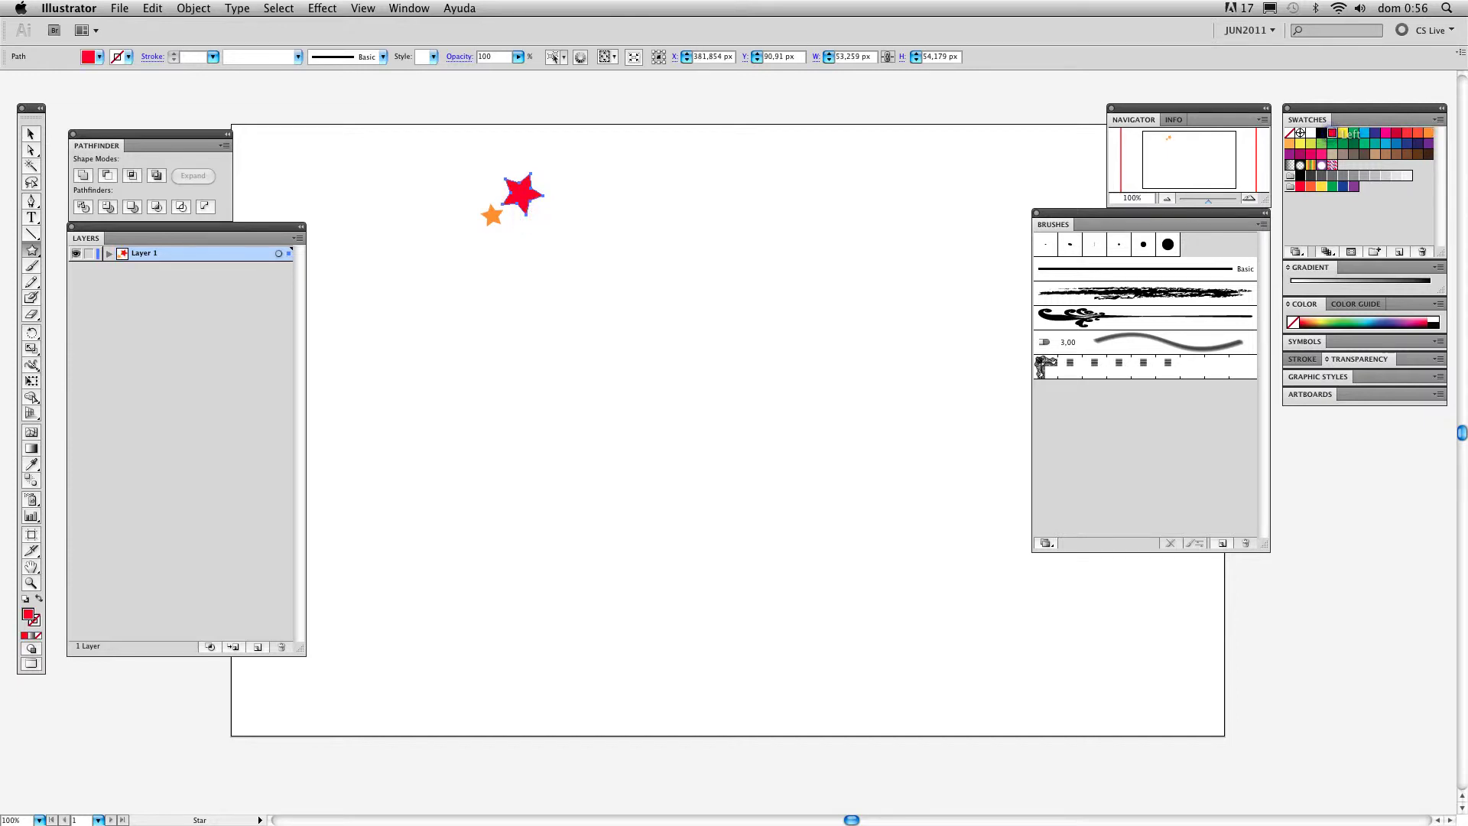
Step: Add a light blue star about 22 px wide and a dark green star about 71 px wide beside the red one
left_click_drag(544, 211, 550, 205)
left_click_drag(555, 208, 555, 212)
left_click(1365, 131)
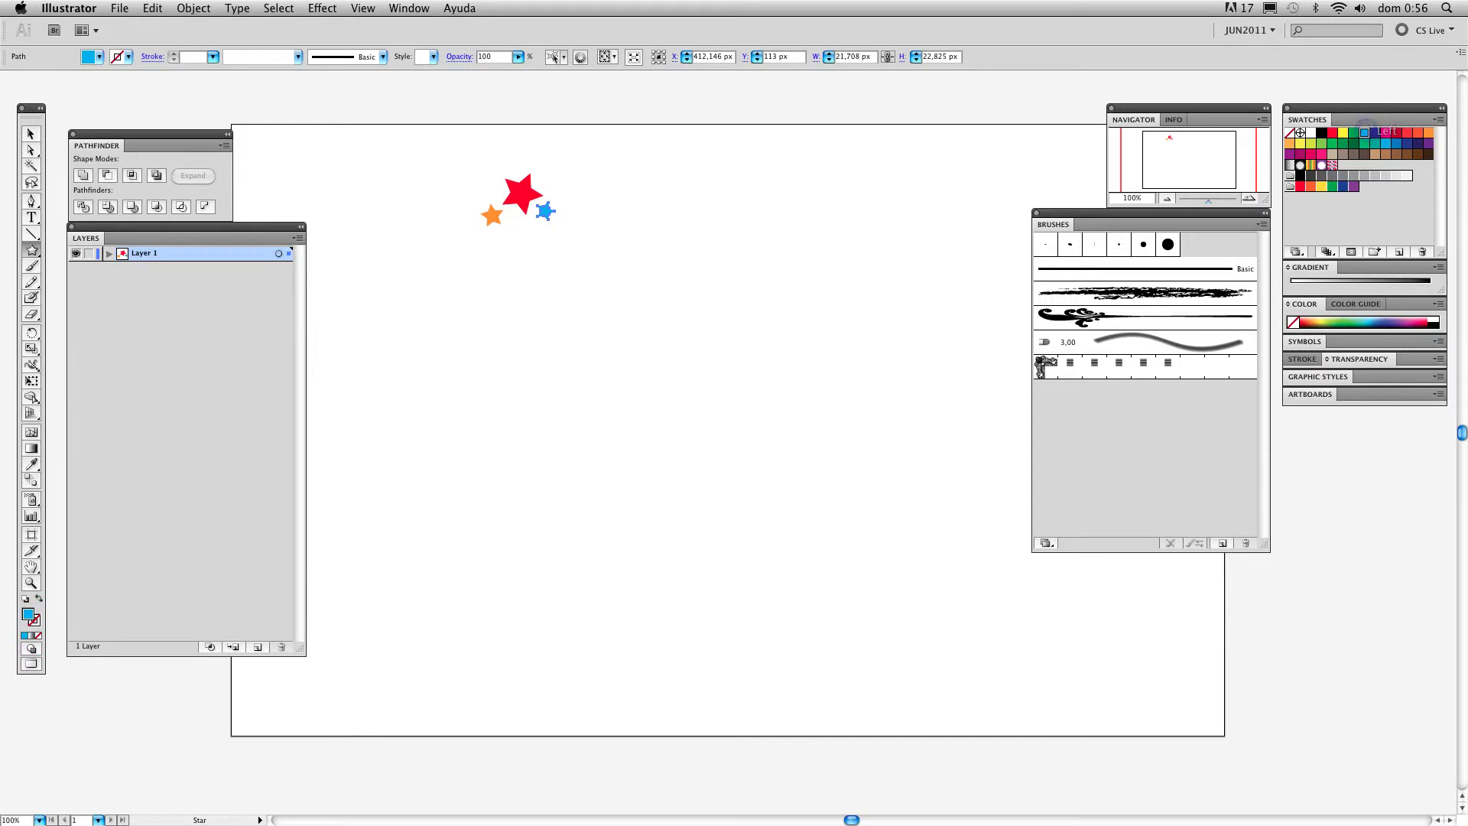
left_click_drag(563, 225, 611, 235)
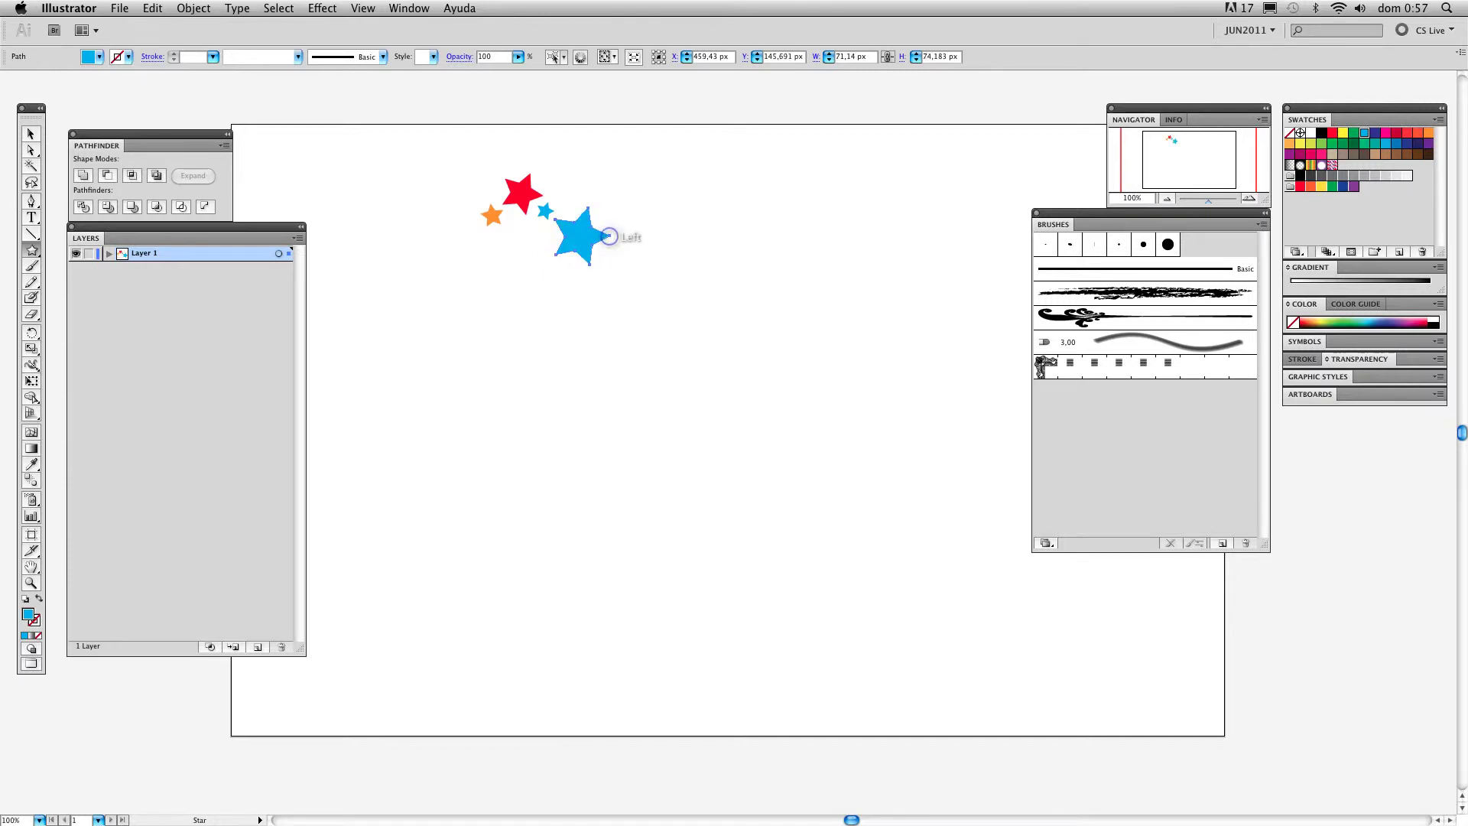
left_click(1353, 145)
Step: Add a dark blue star about 36 px wide and a magenta star about 23 px wide below the others
left_click_drag(524, 241, 524, 228)
left_click(1375, 134)
left_click_drag(550, 274, 551, 264)
left_click(1386, 133)
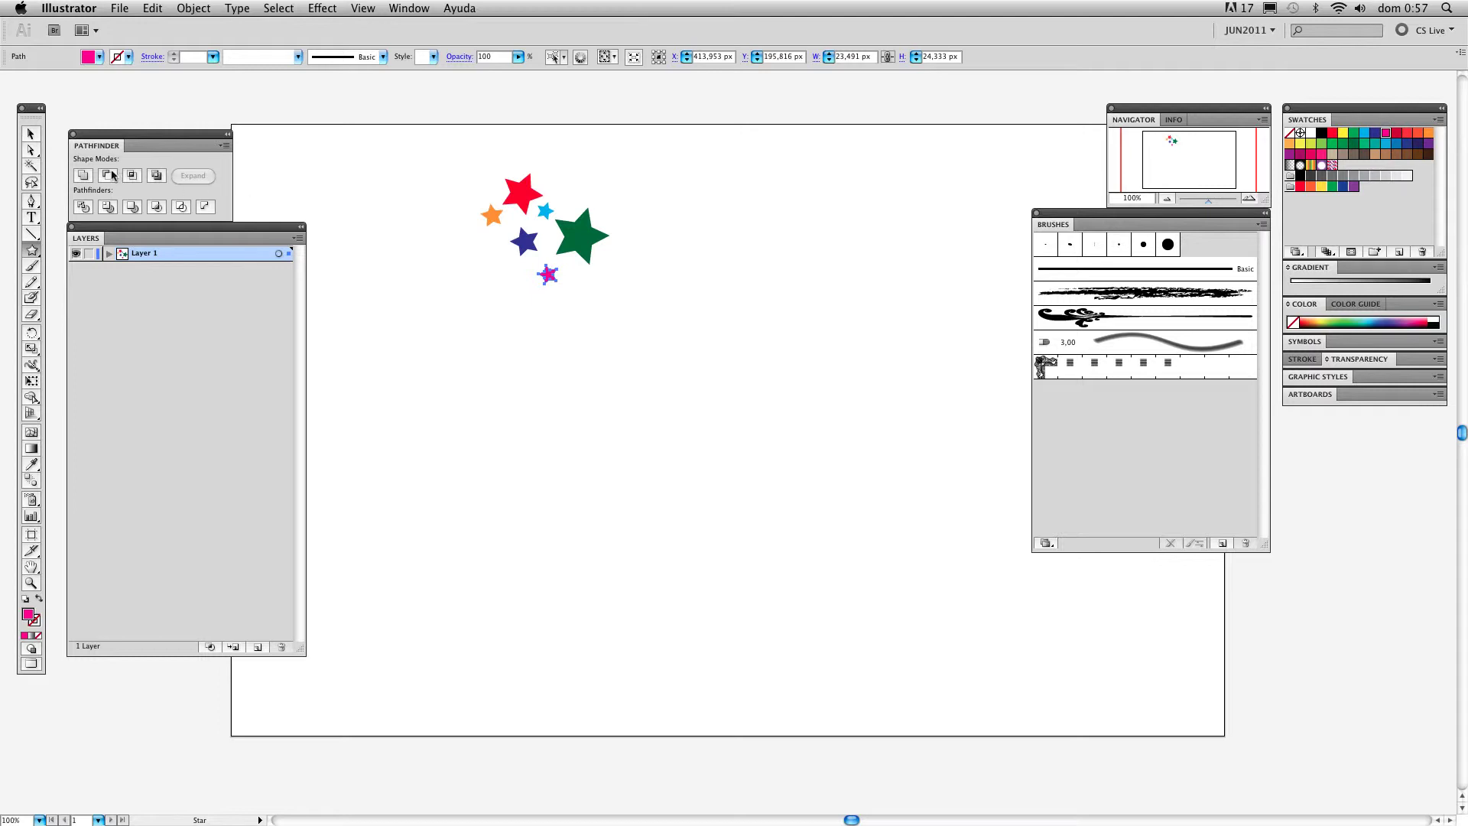
Step: Rearrange the individual stars into a compact cluster around the large green star
left_click(31, 135)
left_click(451, 273)
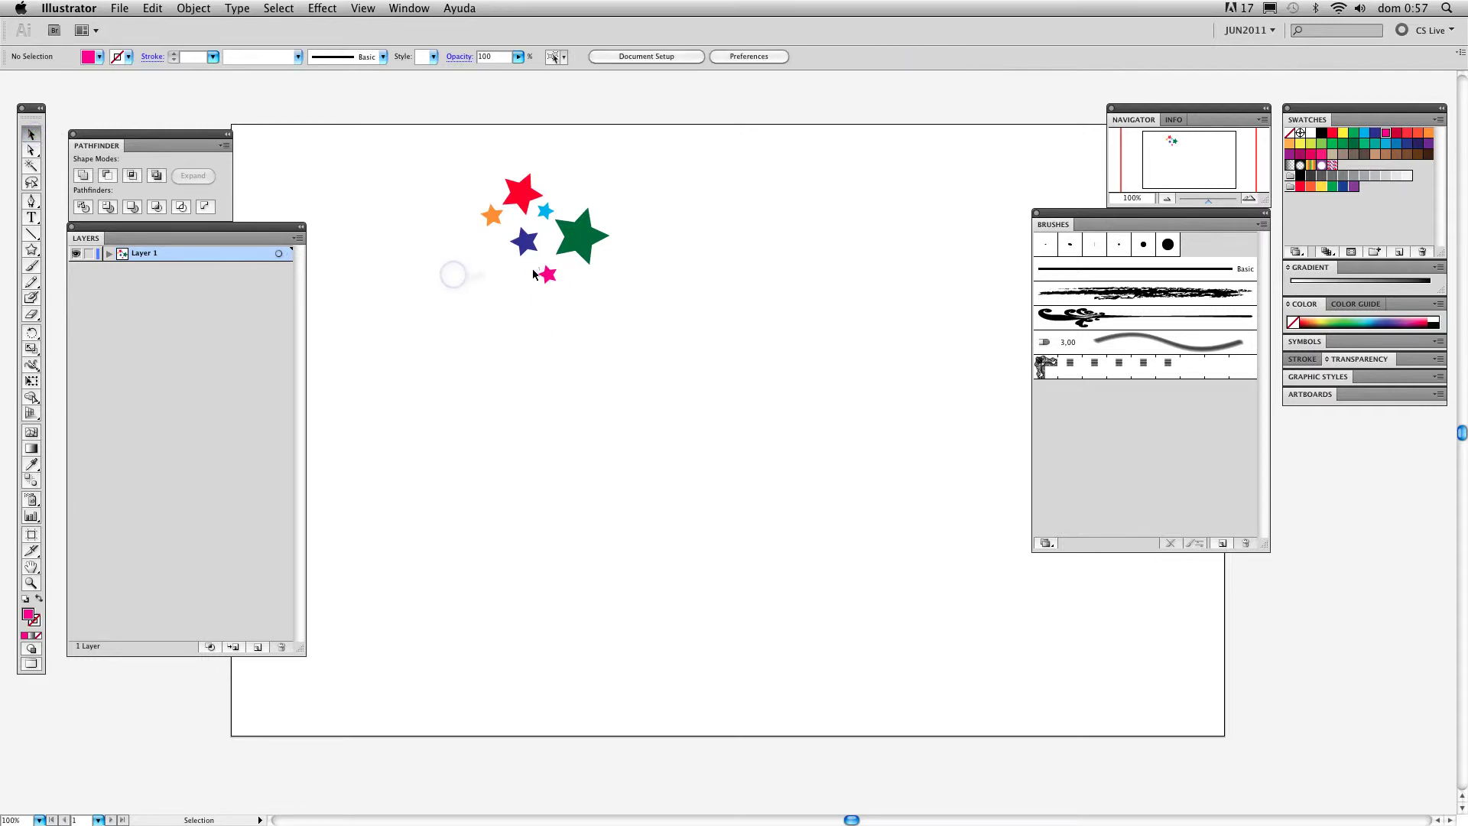
left_click_drag(574, 247, 487, 275)
left_click(519, 328)
left_click_drag(527, 204, 446, 241)
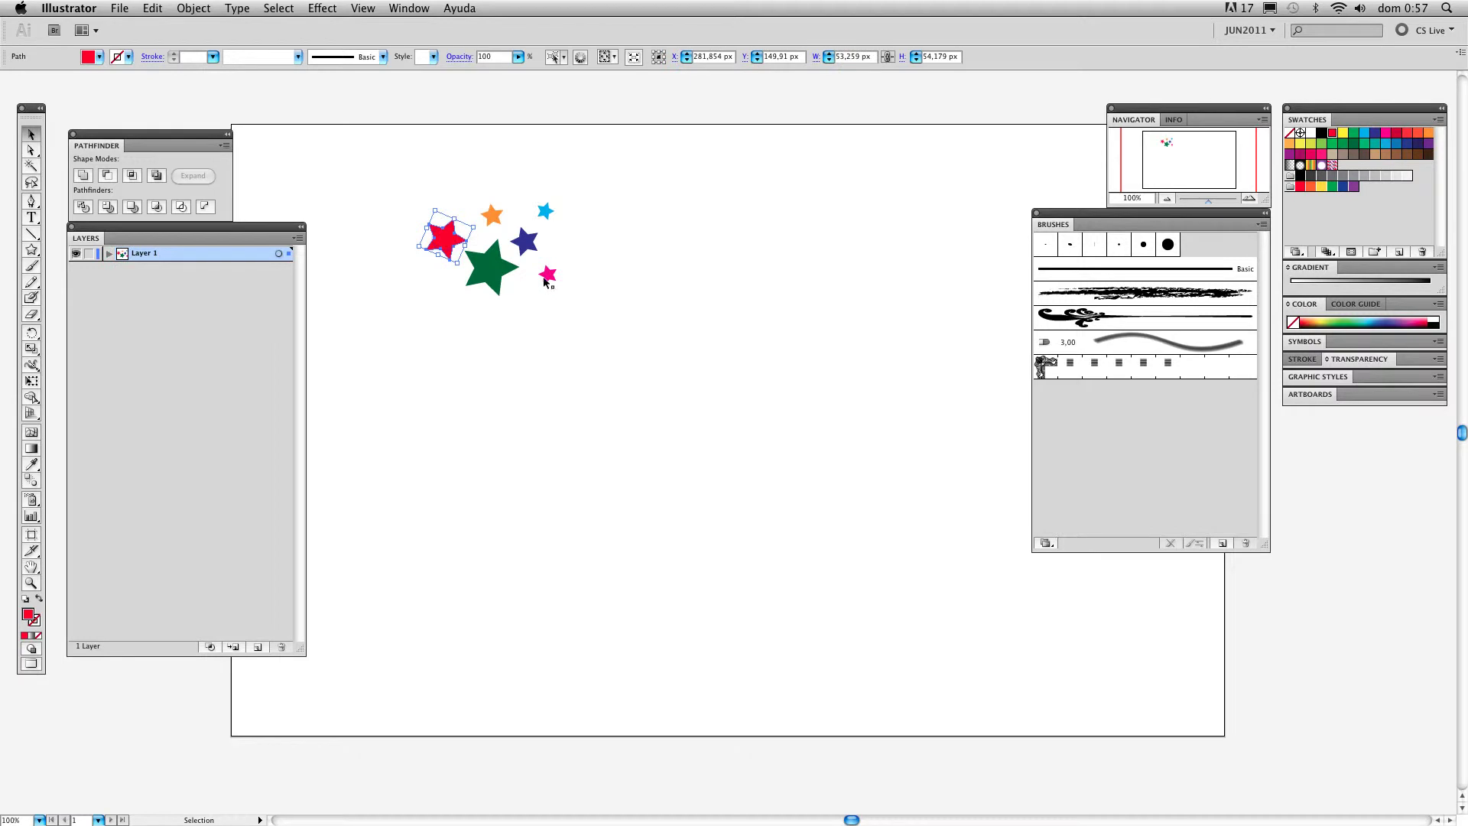
left_click_drag(545, 220, 520, 305)
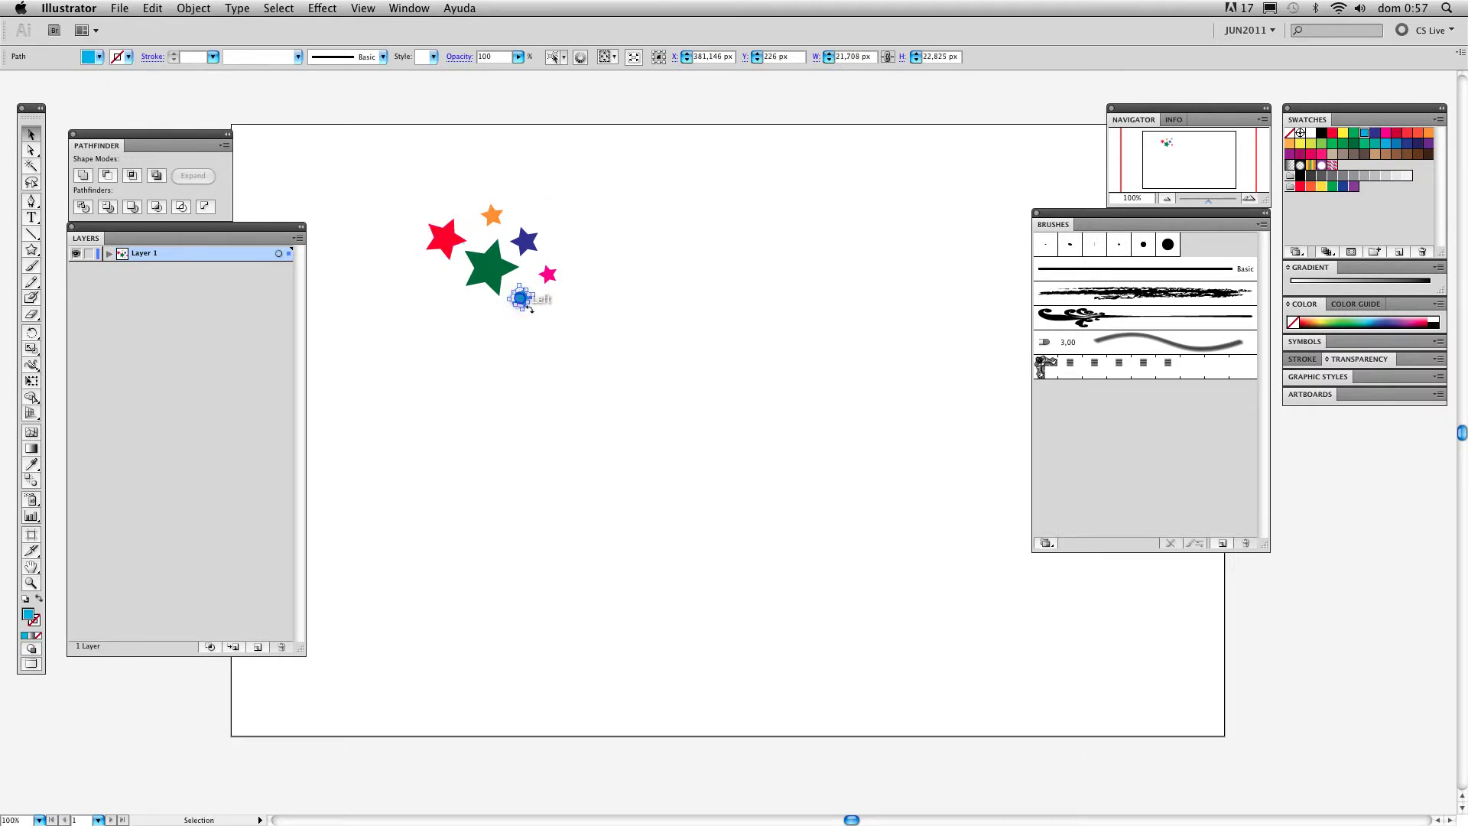
left_click_drag(523, 245, 421, 285)
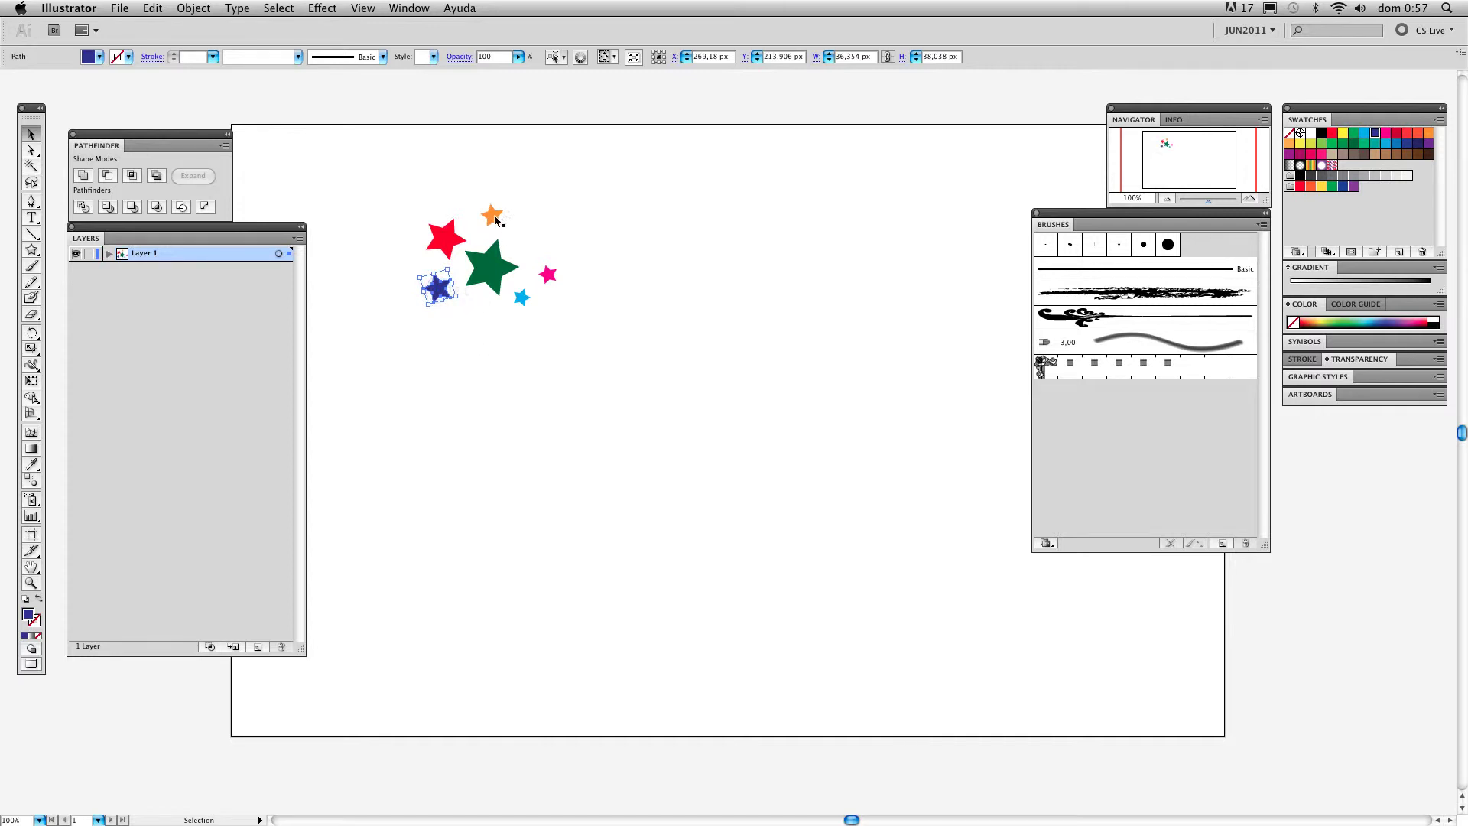
left_click_drag(511, 221, 537, 248)
mouse_move(523, 298)
left_mouse_down()
mouse_move(503, 316)
mouse_move(545, 283)
mouse_move(532, 294)
left_mouse_up()
left_click(582, 413)
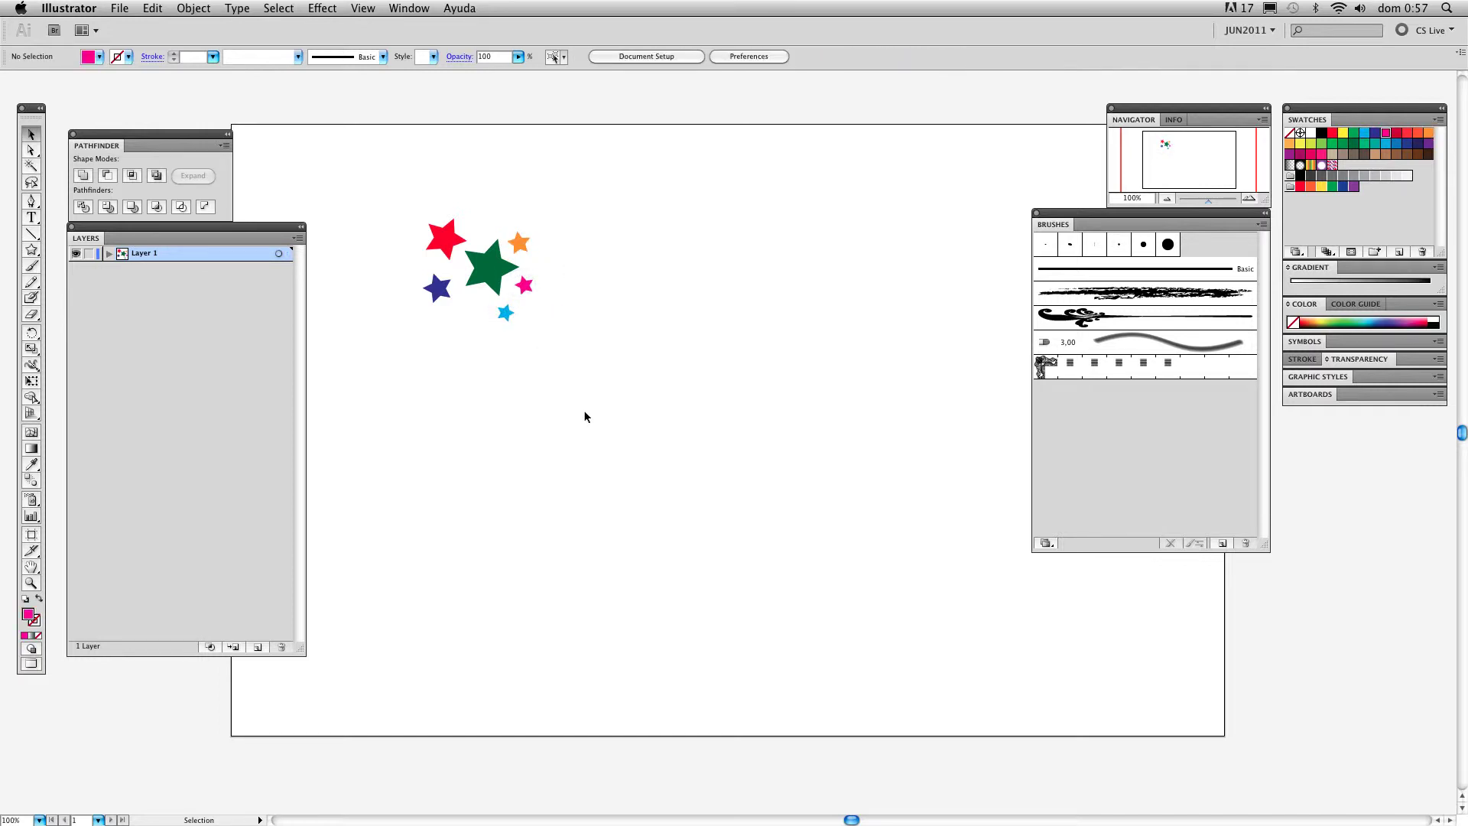
Step: Move the whole star cluster to the artboard's upper left corner and scale it down to about 85 px wide
left_click_drag(393, 204, 597, 377)
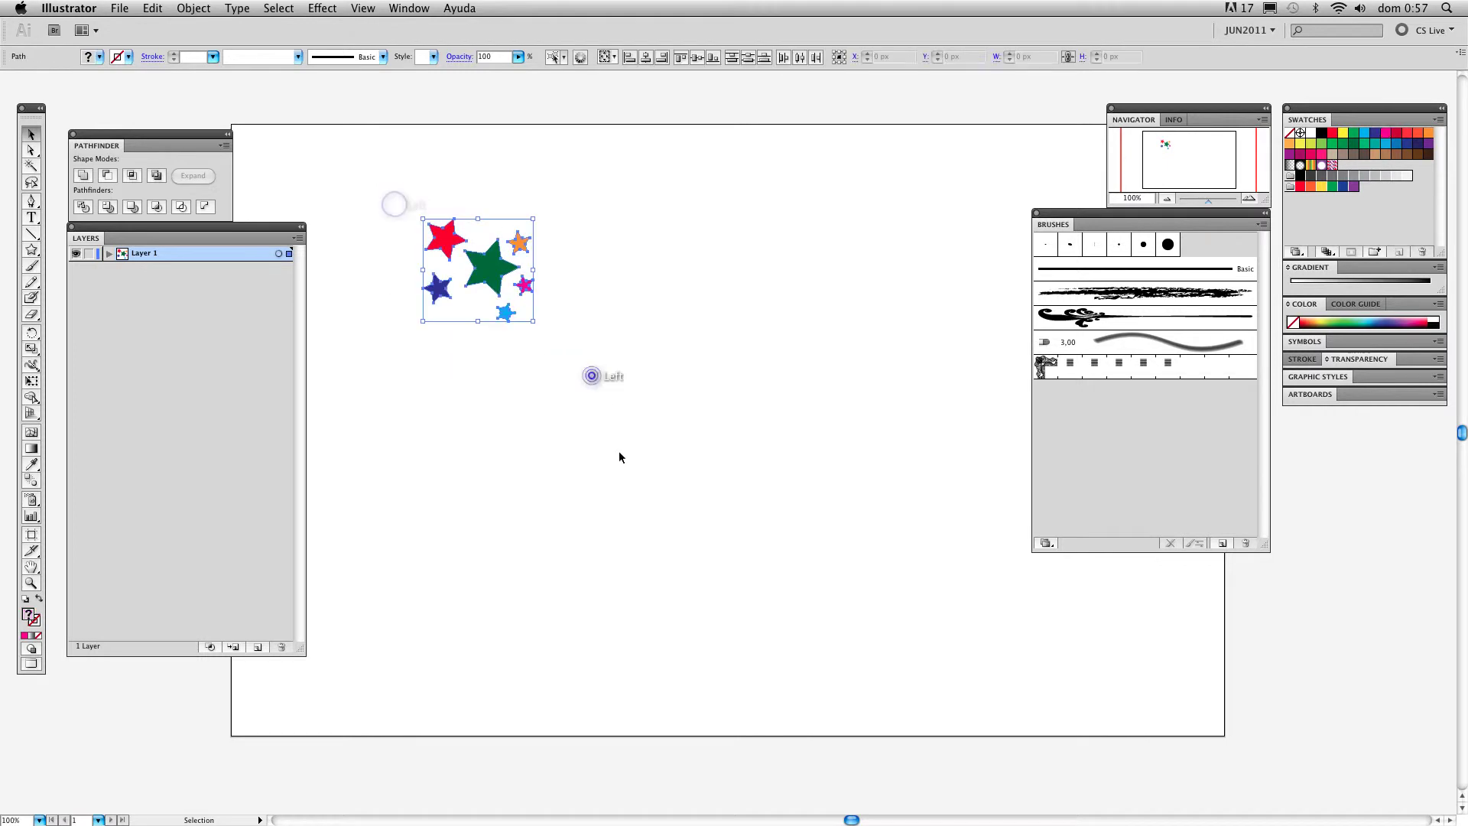
left_click_drag(487, 275, 402, 196)
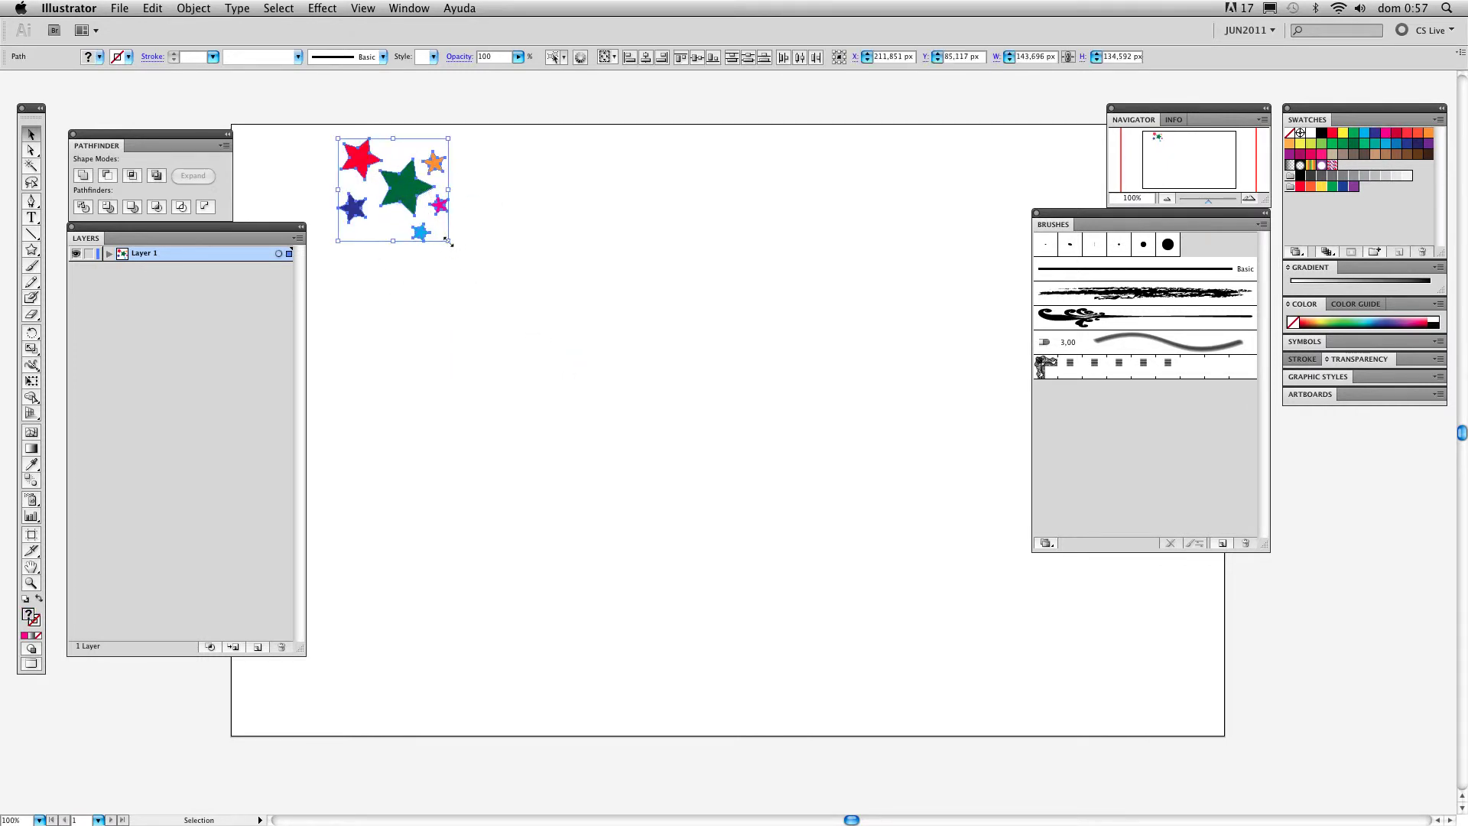
left_click_drag(450, 242, 403, 200)
left_click(427, 255)
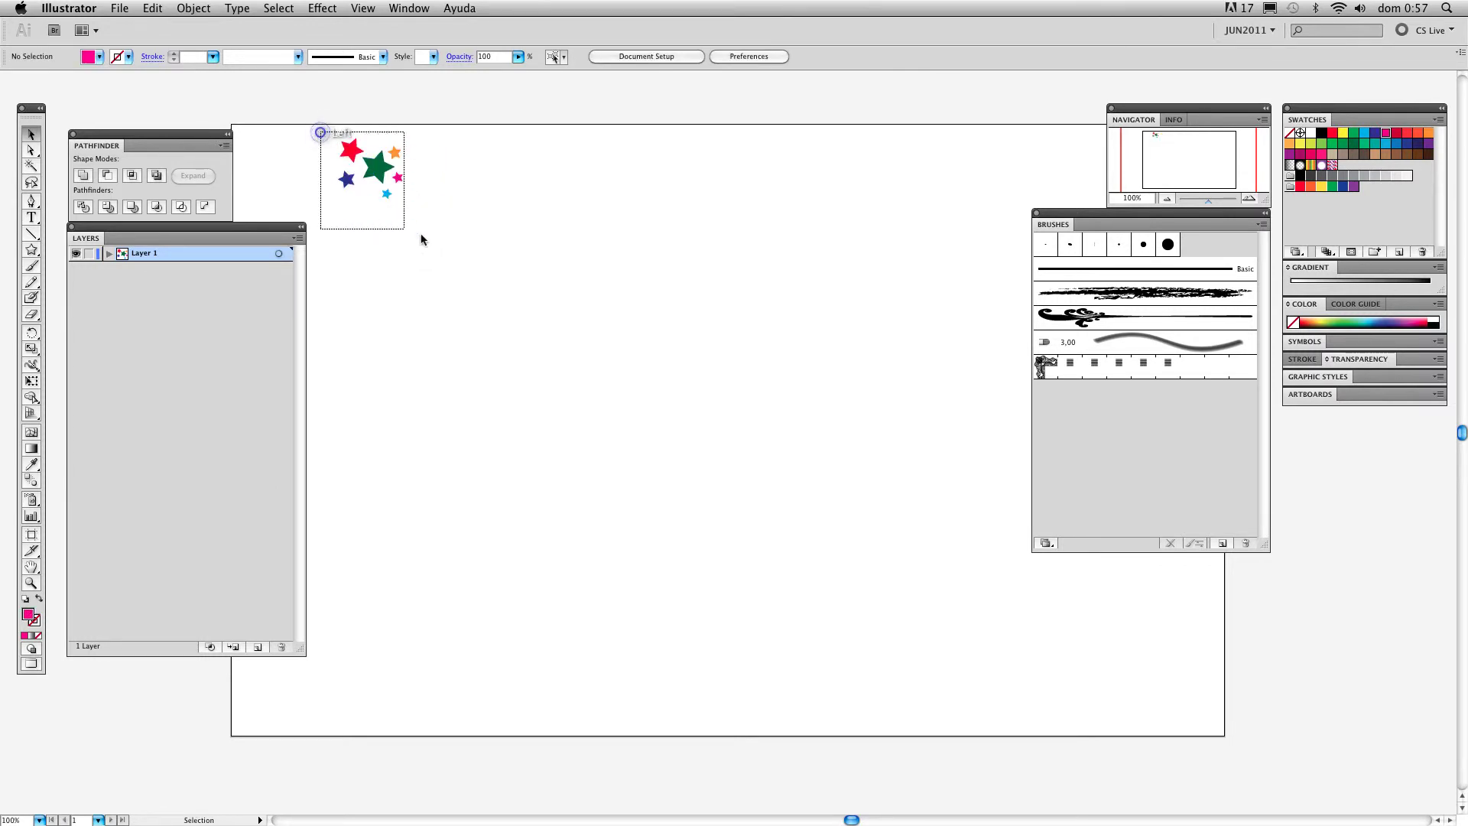
Step: Create a scatter brush named Scatter Brush 1 from the whole star cluster, keeping the default options
key("super+a")
mouse_move(442, 237)
left_mouse_down()
mouse_move(1104, 432)
mouse_move(416, 238)
mouse_move(348, 183)
mouse_move(386, 153)
mouse_move(468, 229)
mouse_move(816, 403)
mouse_move(1149, 457)
left_mouse_up()
mouse_move(756, 256)
left_mouse_down()
mouse_move(845, 197)
mouse_move(854, 220)
left_mouse_up()
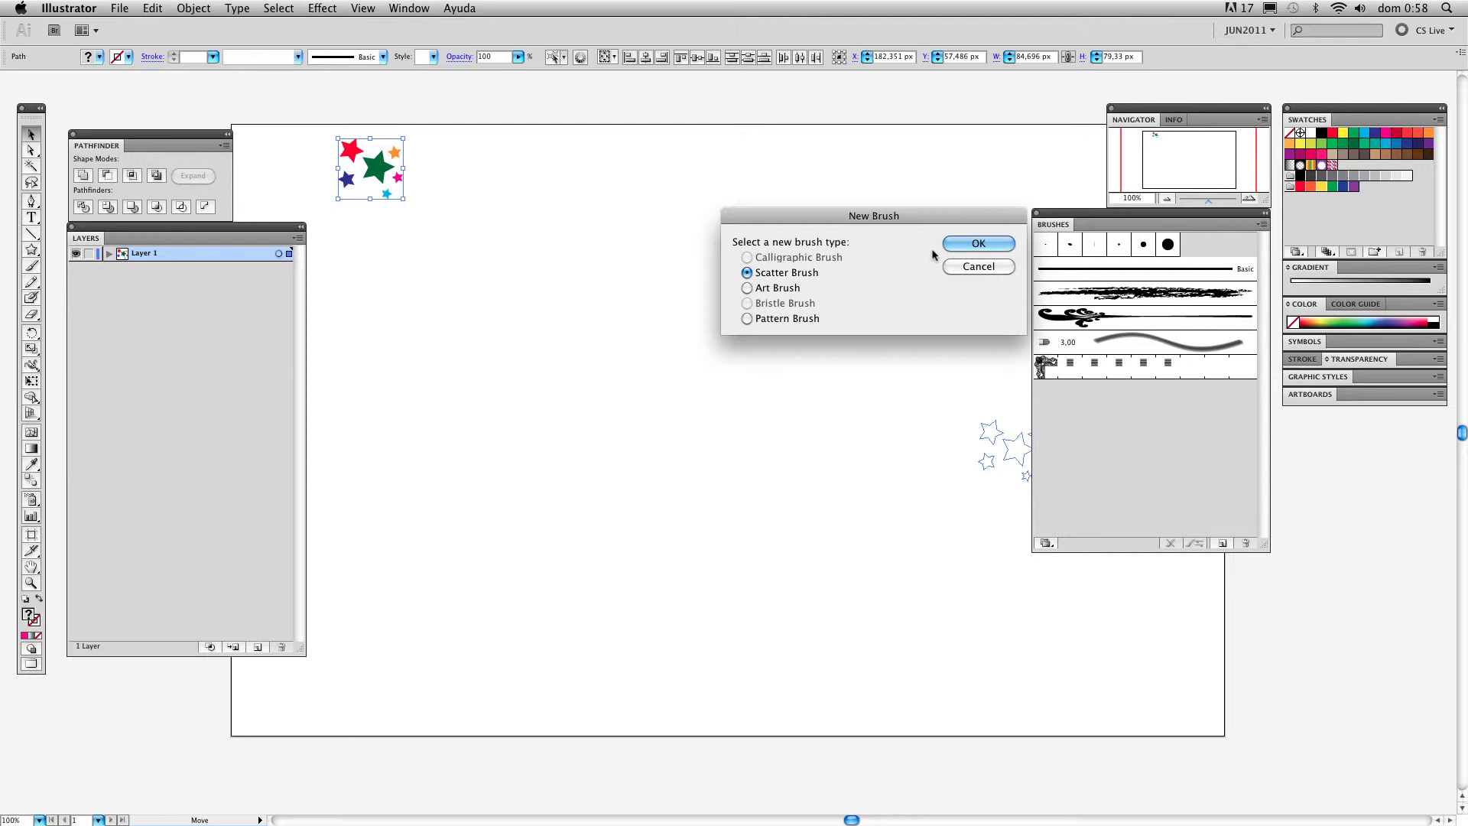
left_click(979, 244)
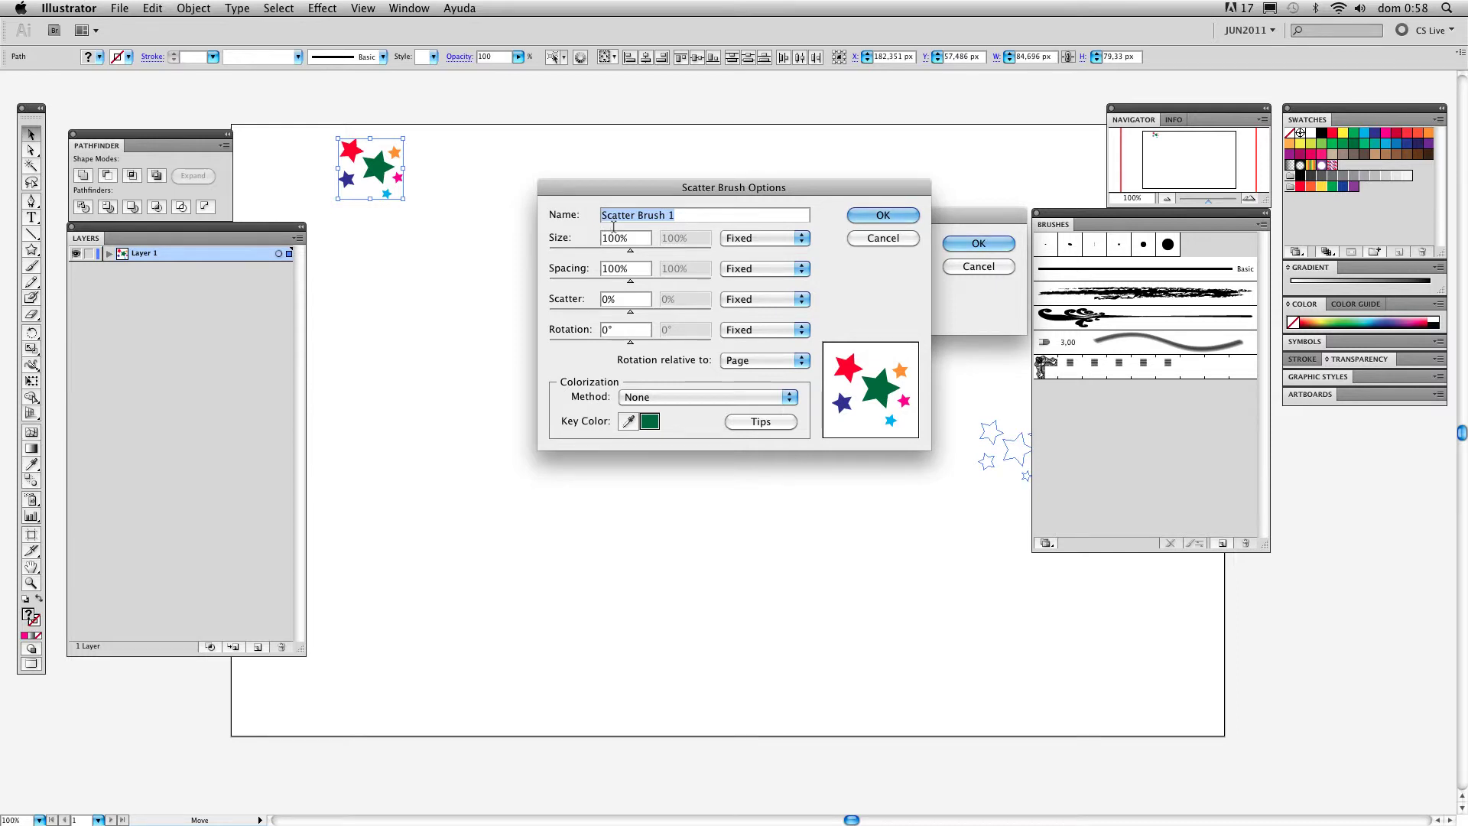
left_click(883, 216)
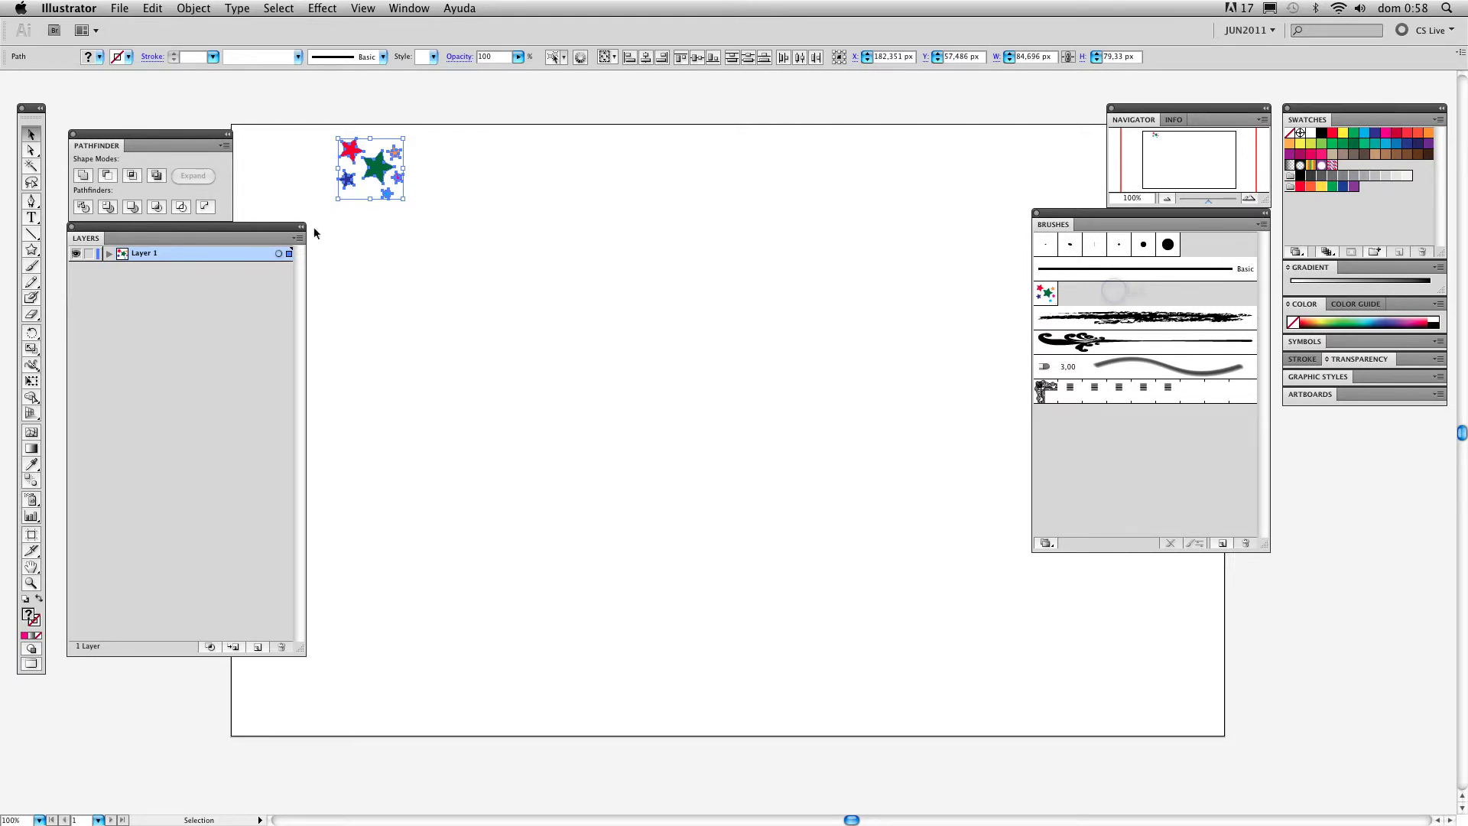
Step: Paint a wavy stroke curling into a spiral across the artboard with the star scatter brush
left_click(429, 266)
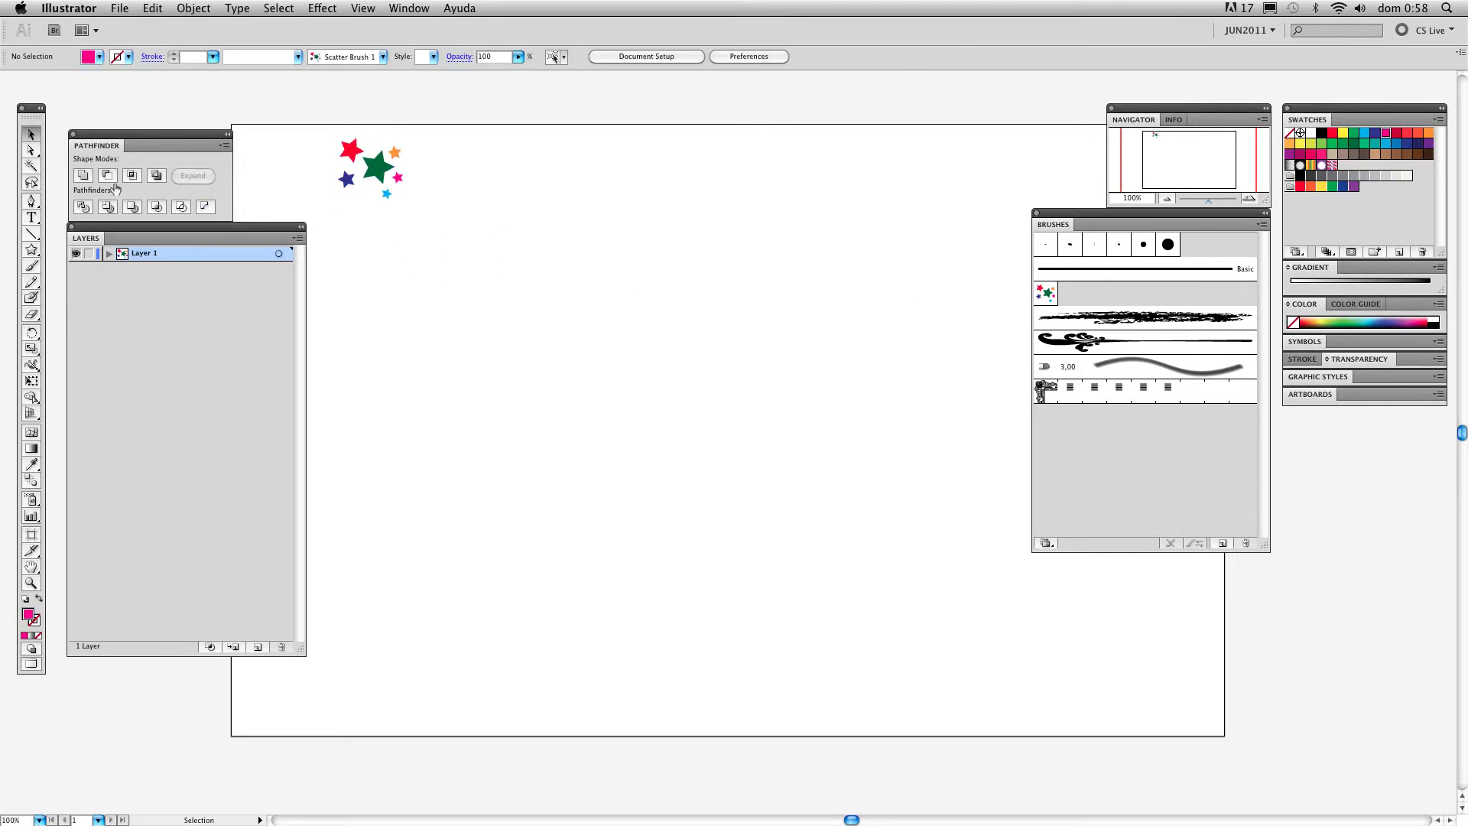
left_click(32, 266)
mouse_move(371, 430)
left_mouse_down()
mouse_move(391, 357)
mouse_move(484, 339)
mouse_move(636, 449)
mouse_move(895, 468)
left_mouse_up()
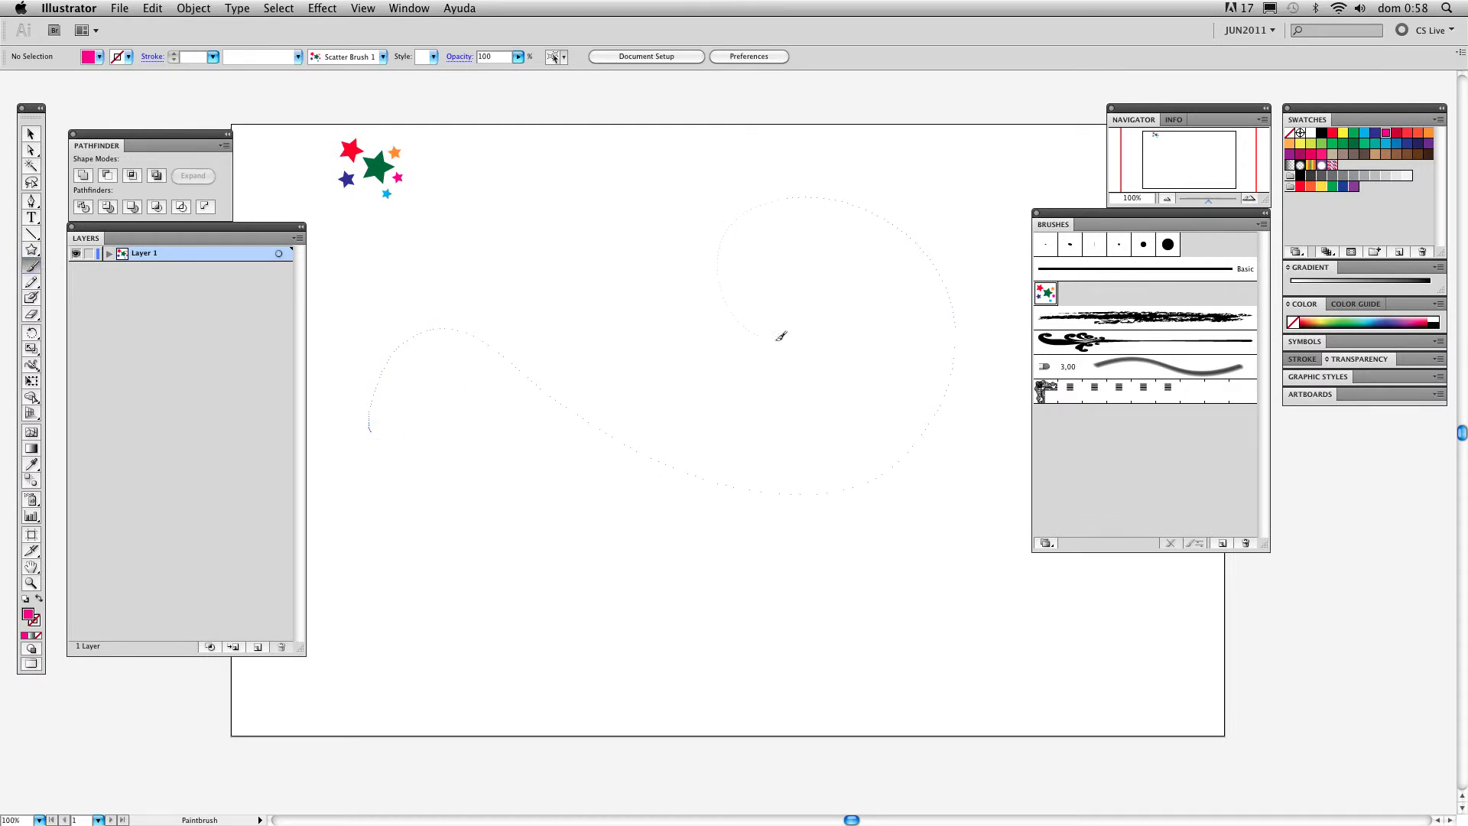
left_click_drag(839, 312, 849, 320)
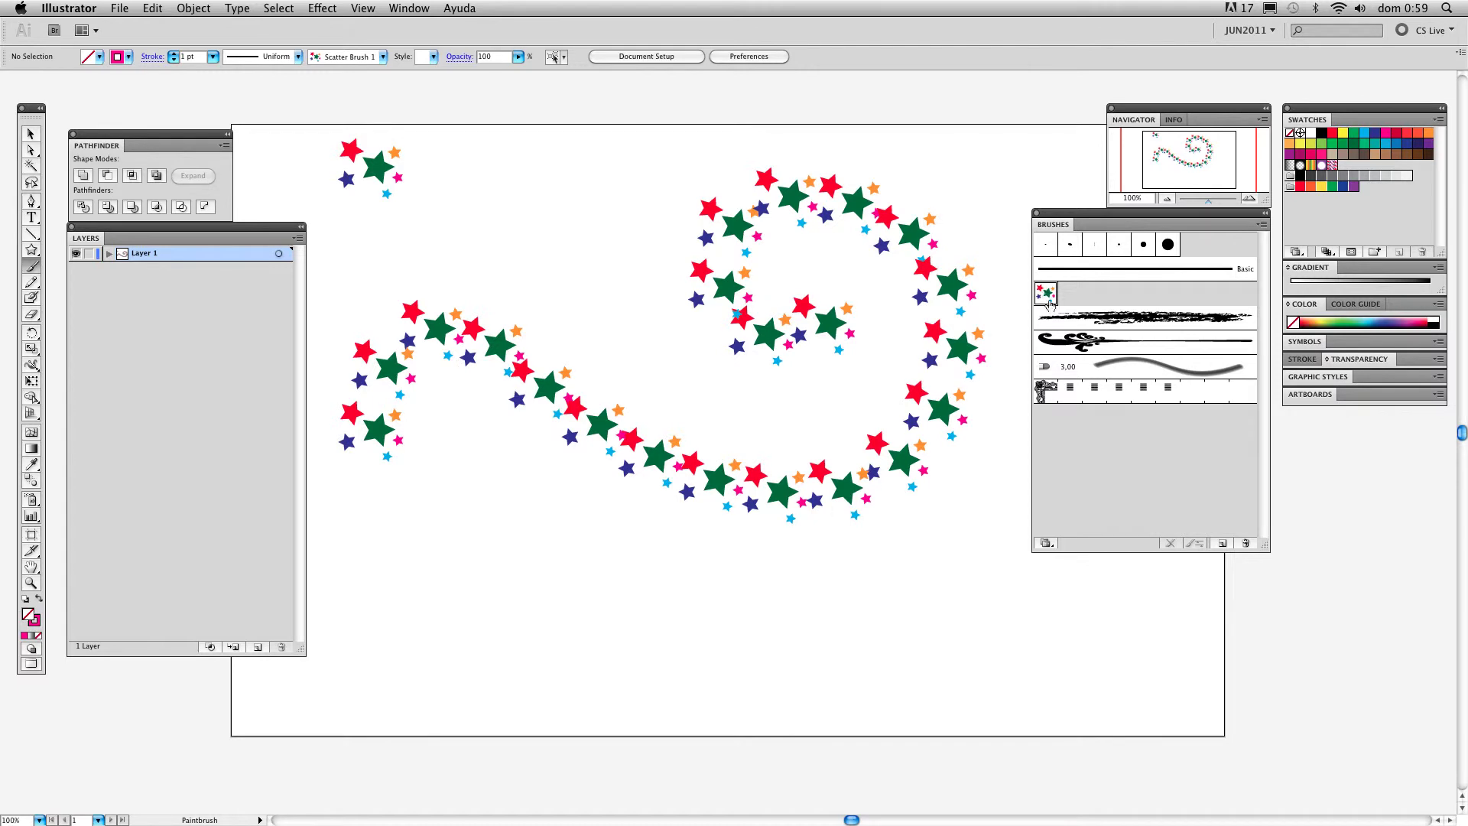
Step: Try spacing values of 53%, 157% and 100% for the star scatter brush and cancel its options
double_click(1046, 293)
left_click_drag(801, 185, 1214, 466)
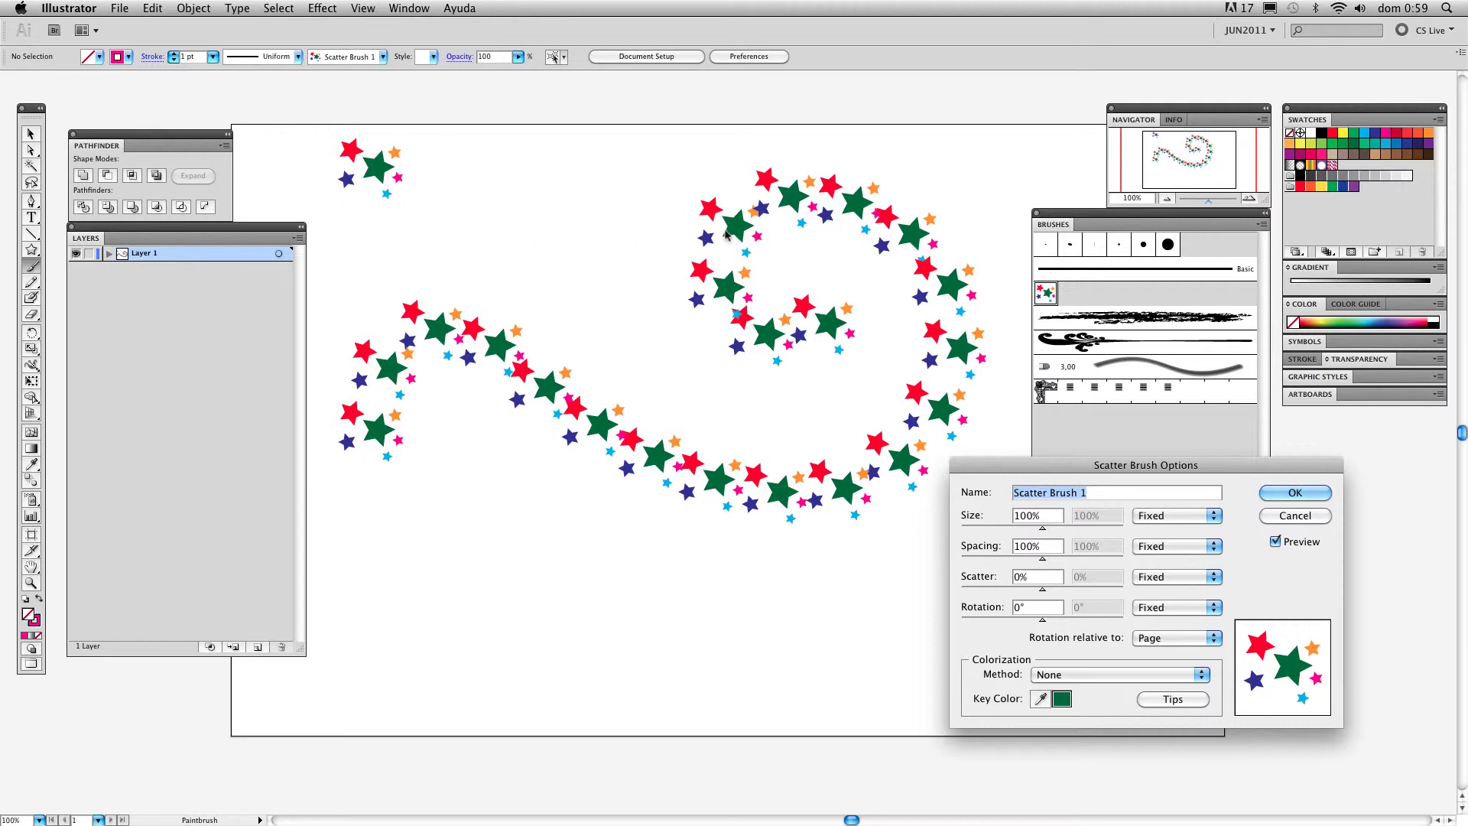
mouse_move(1049, 536)
left_mouse_down()
mouse_move(1008, 535)
mouse_move(1080, 532)
mouse_move(1043, 535)
left_mouse_up()
left_click_drag(1041, 566, 1008, 563)
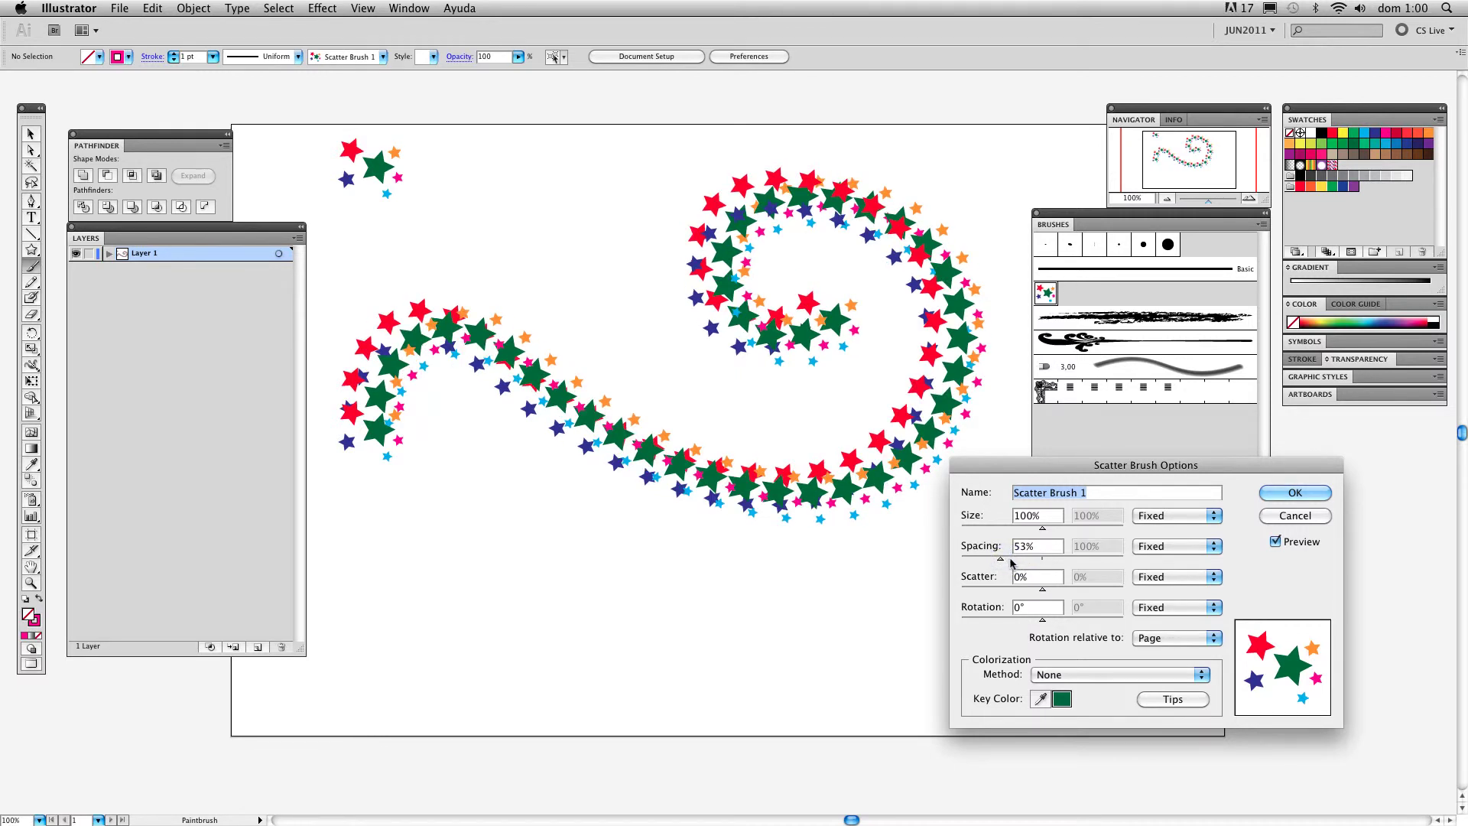
left_click_drag(1004, 563, 1068, 565)
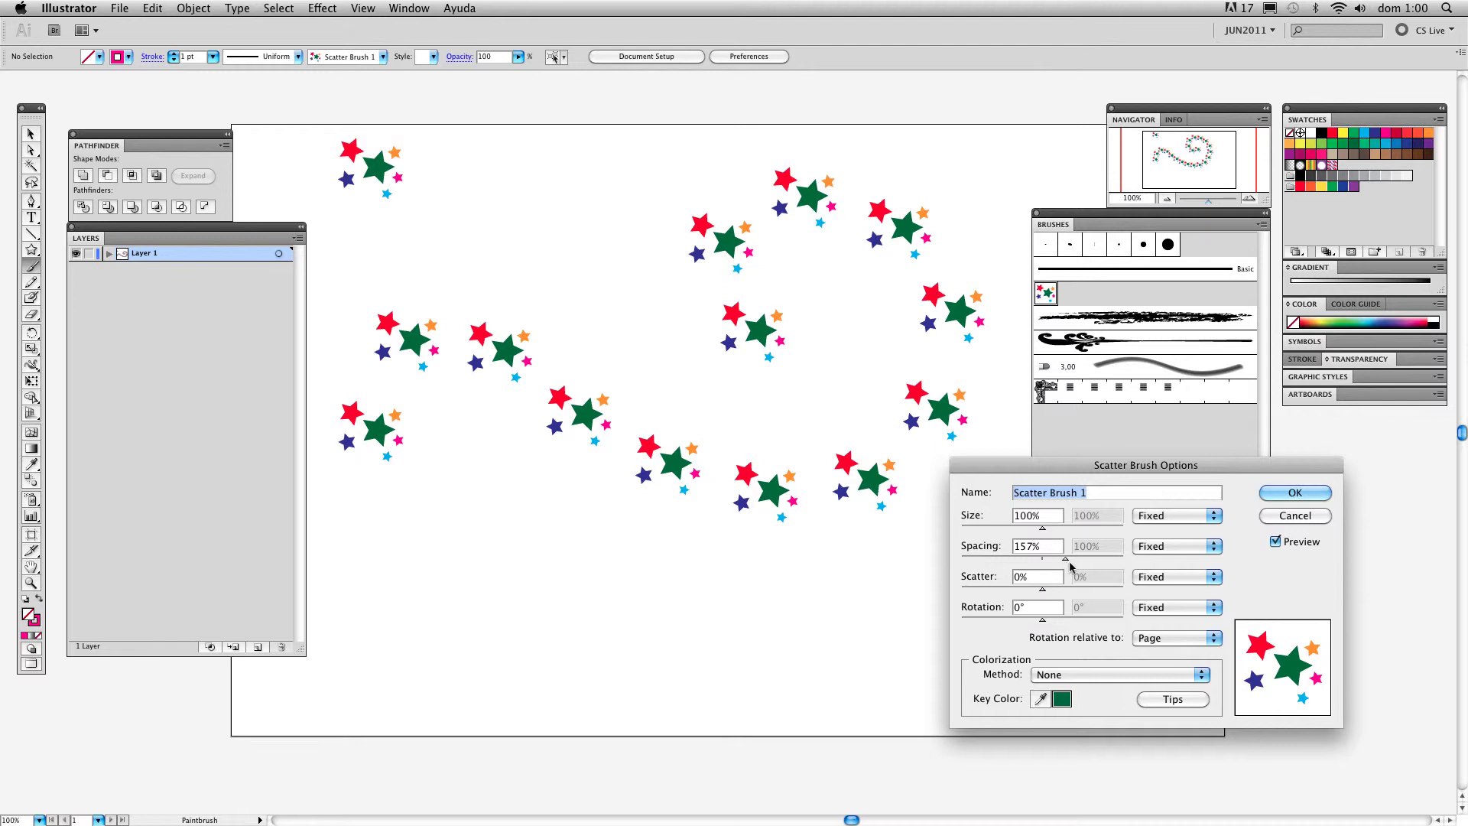
left_click_drag(1071, 564, 1043, 565)
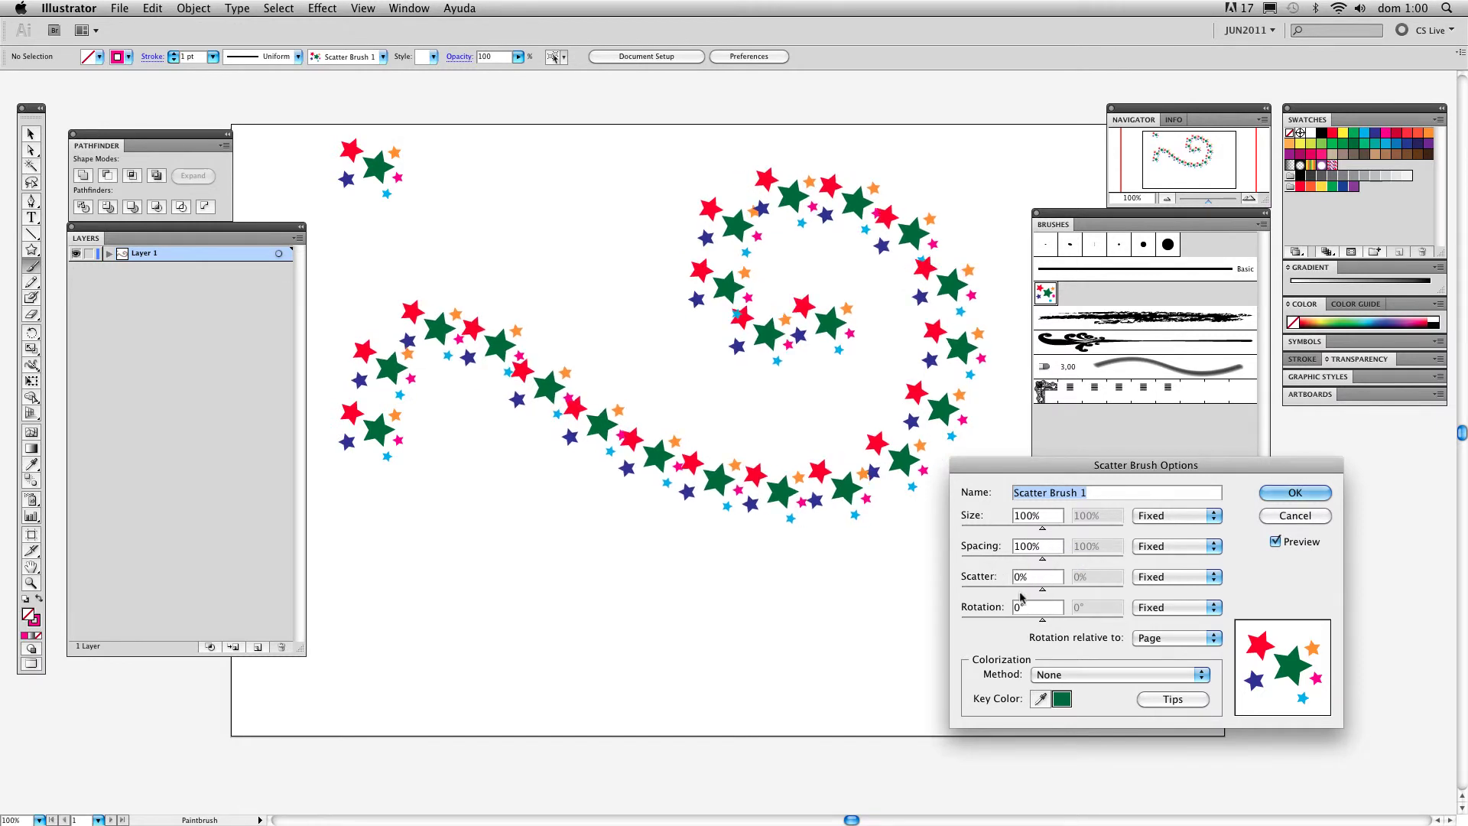
left_click(1290, 520)
Step: Select the painted star stroke and open the options of Scatter Brush 1, keeping the dialog clear of the artwork
left_click(31, 136)
left_click(496, 351)
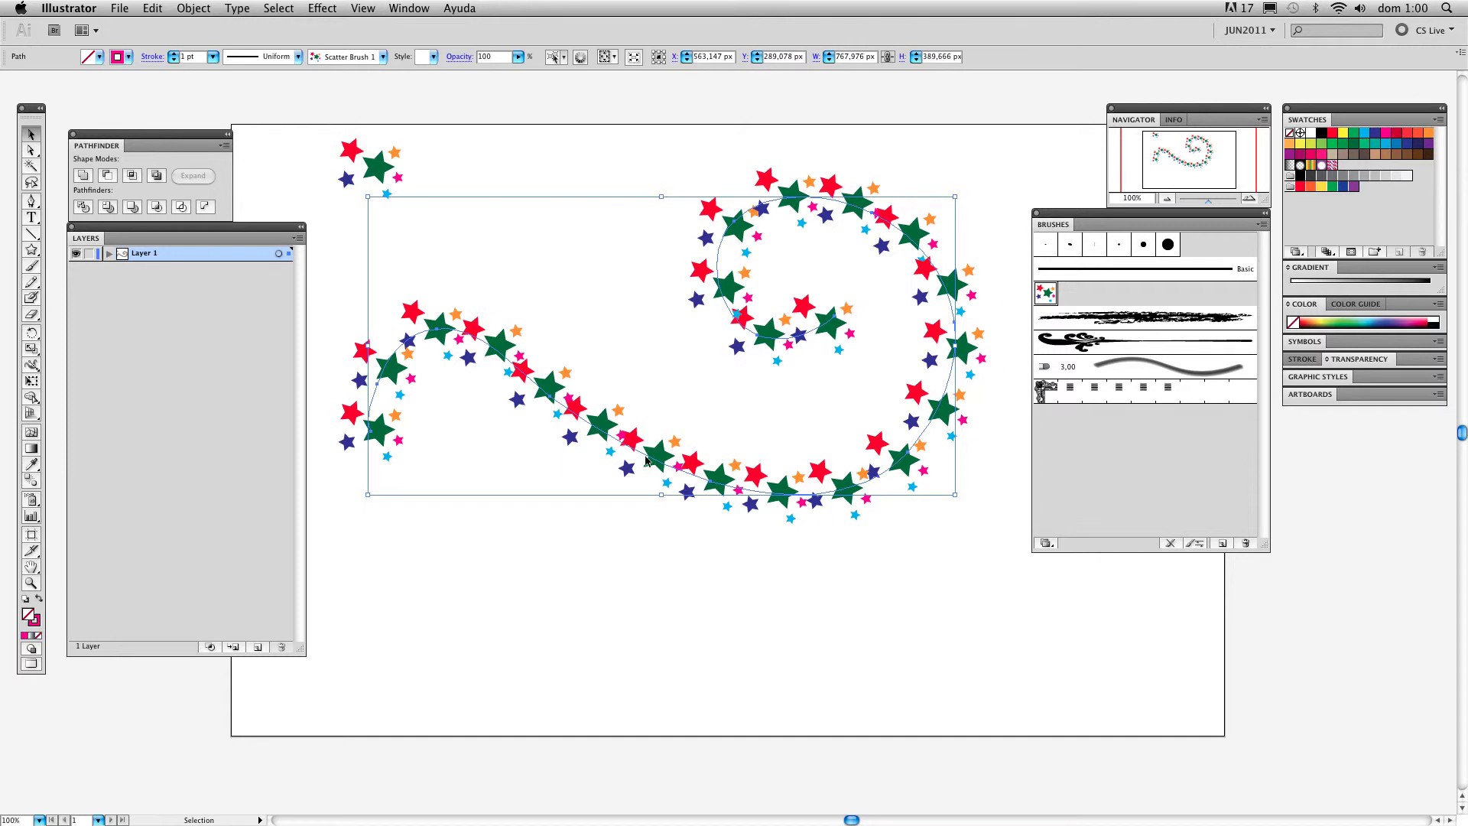
double_click(1048, 296)
mouse_move(768, 189)
left_mouse_down()
mouse_move(829, 237)
mouse_move(1228, 342)
mouse_move(1238, 331)
left_mouse_up()
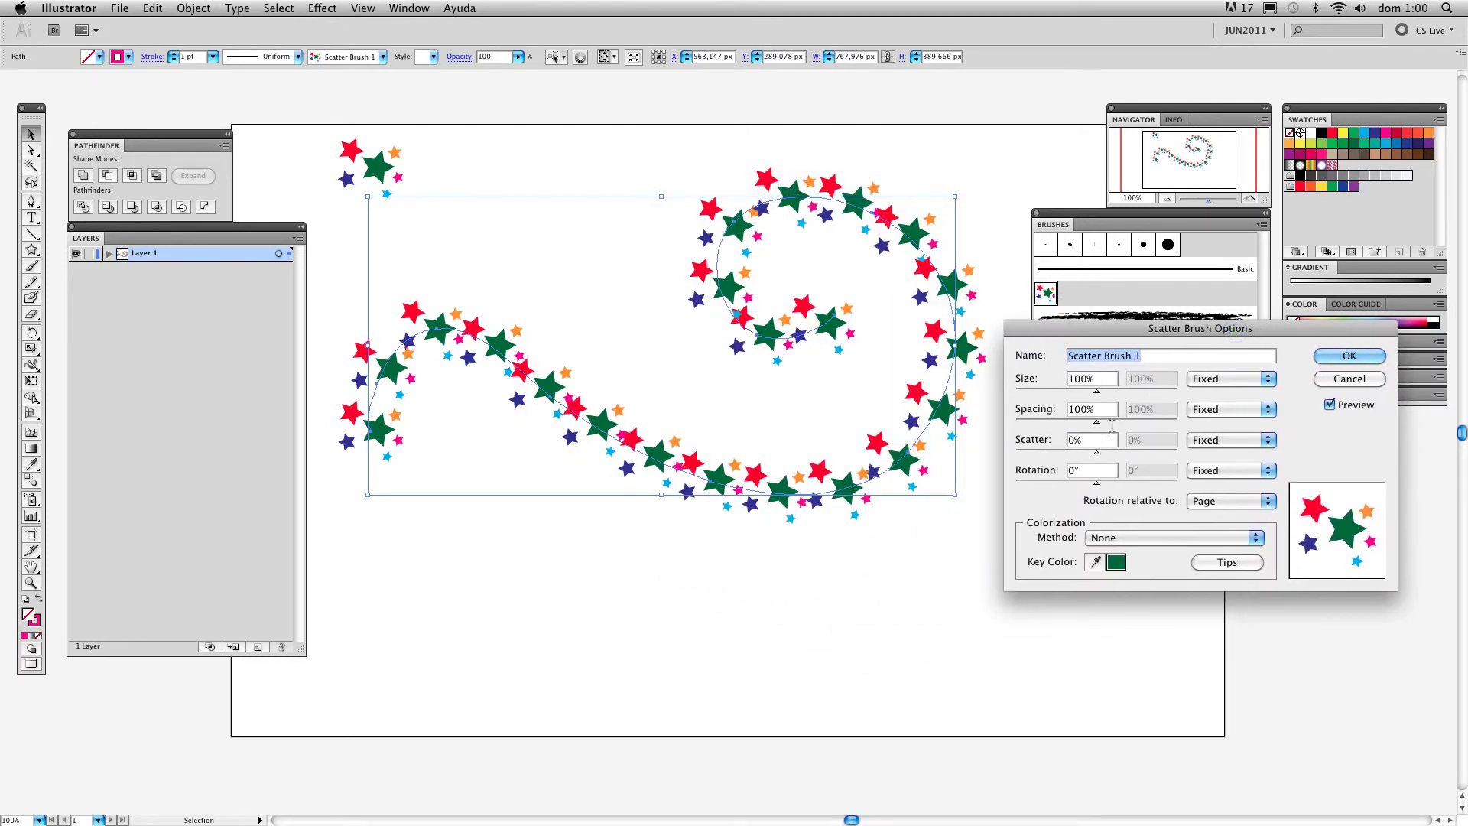
Step: Try the brush's scatter at -48% and 38%, and reset it to 0%
left_click_drag(1095, 452, 1083, 458)
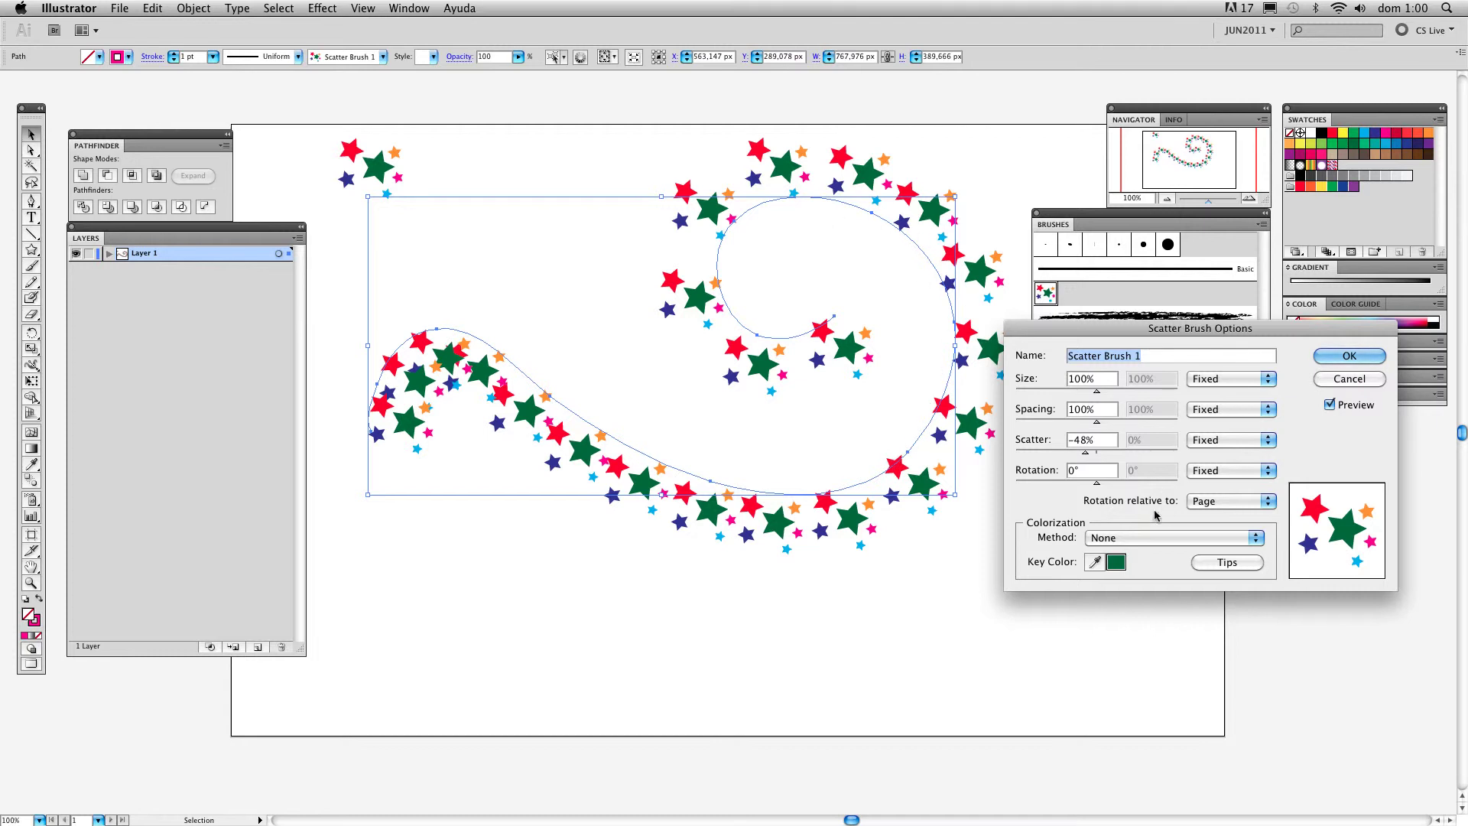
left_click_drag(1085, 452, 1106, 453)
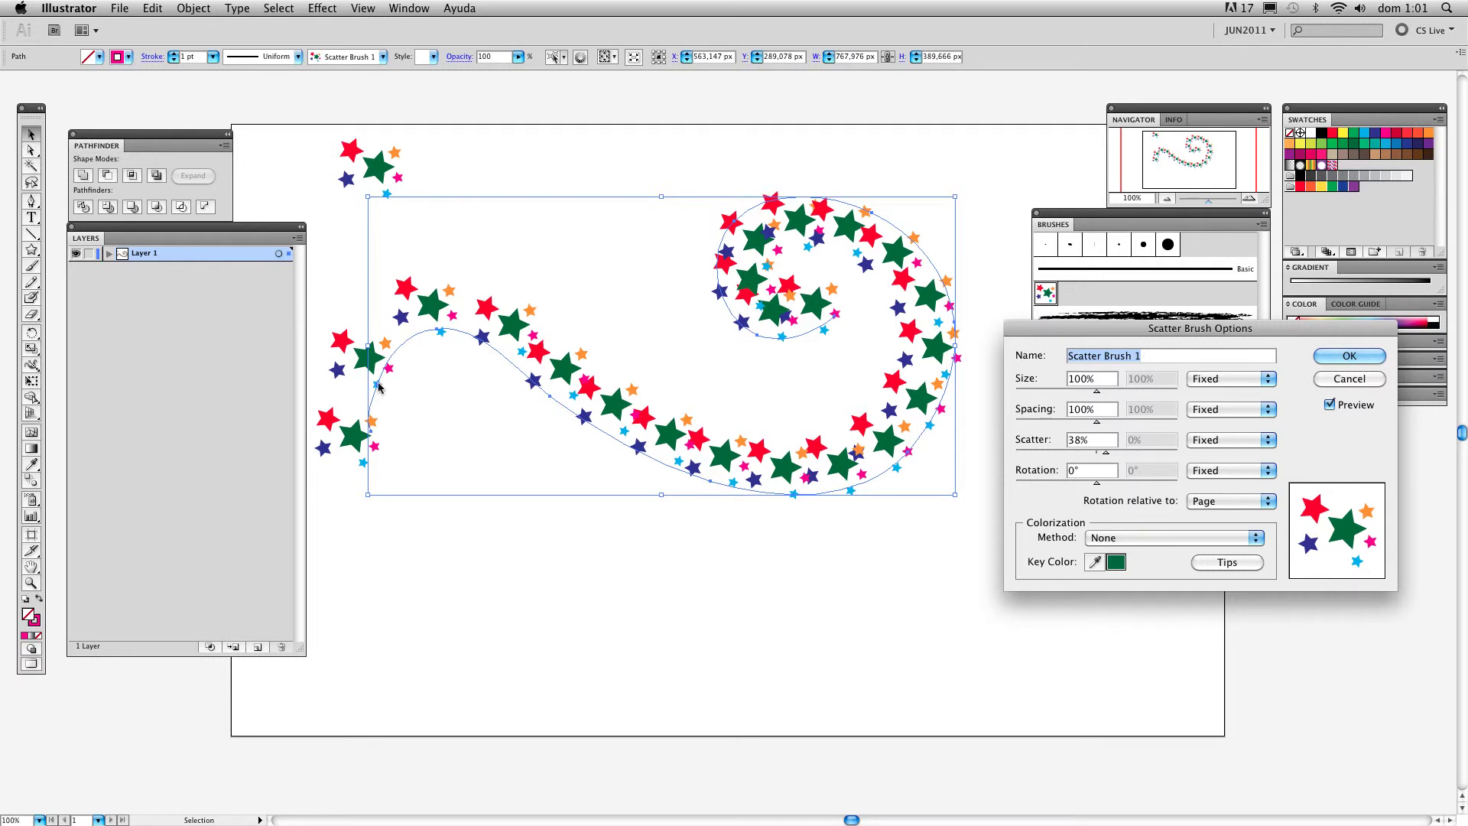
double_click(1094, 442)
type("0")
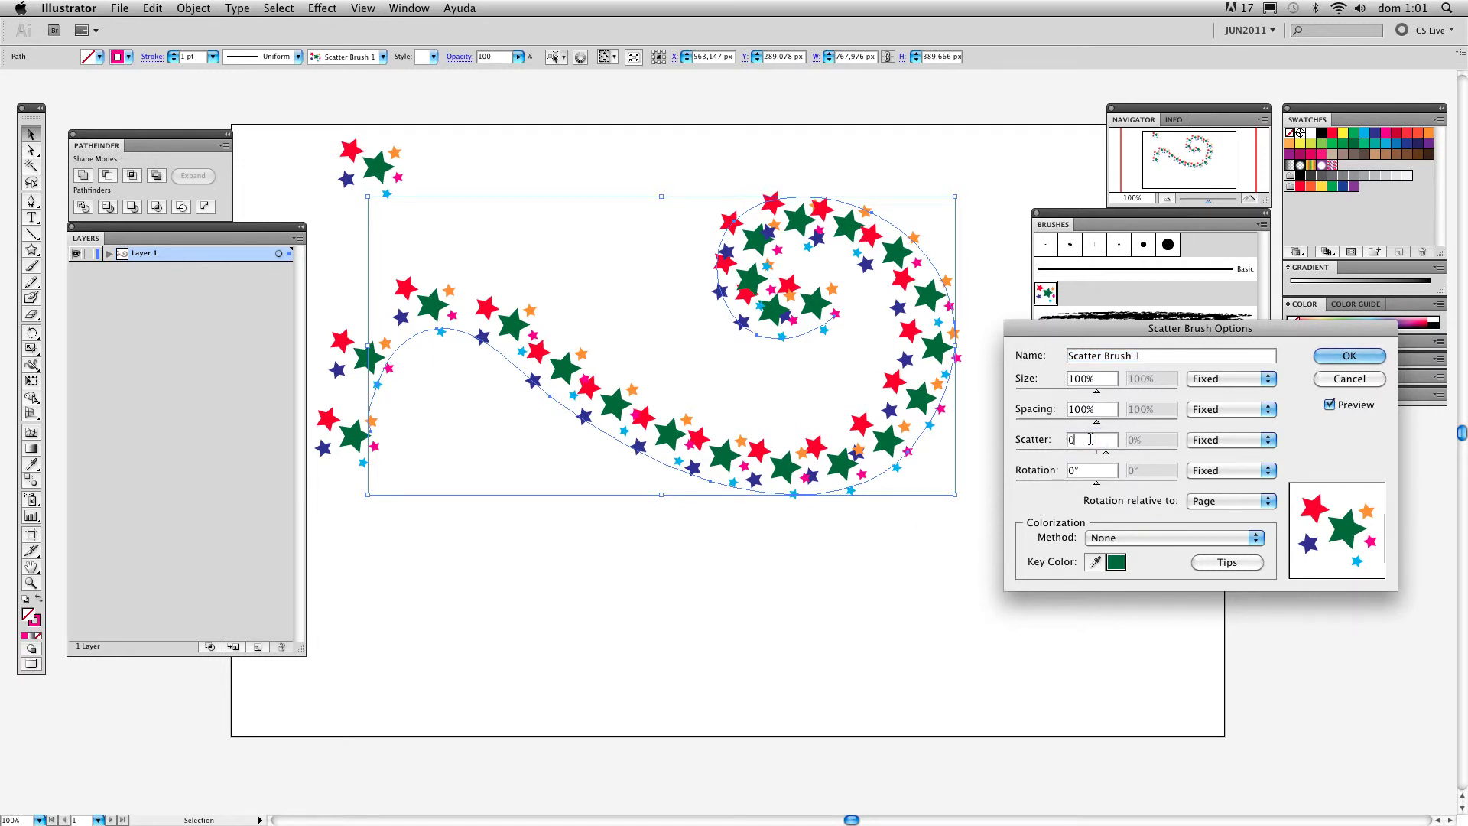
left_click(1102, 466)
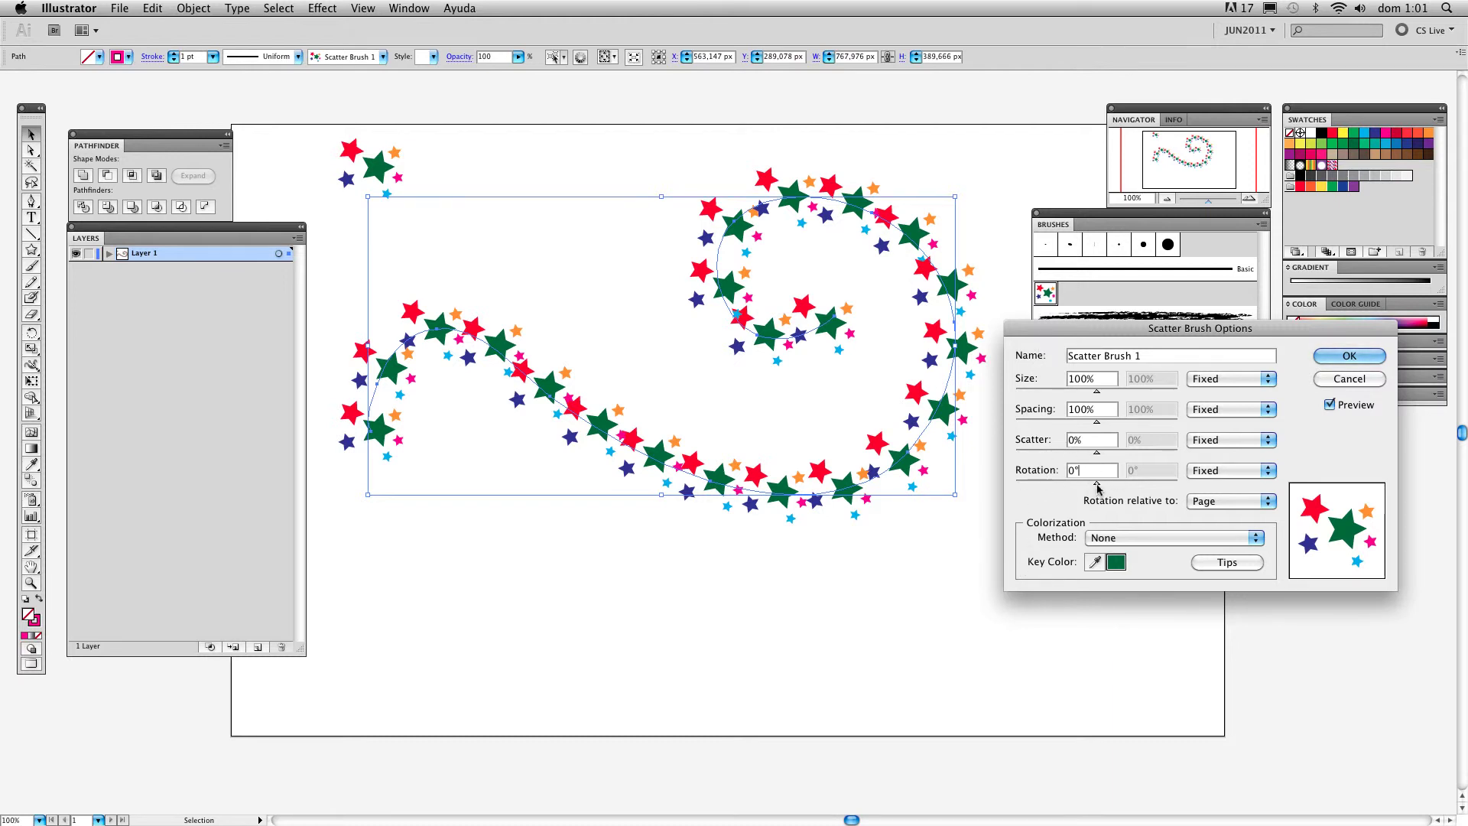
Step: Set the brush's rotation to -87° and switch size, spacing, scatter and rotation to Random
mouse_move(1098, 490)
left_mouse_down()
mouse_move(1017, 487)
mouse_move(1052, 490)
mouse_move(1061, 512)
left_mouse_up()
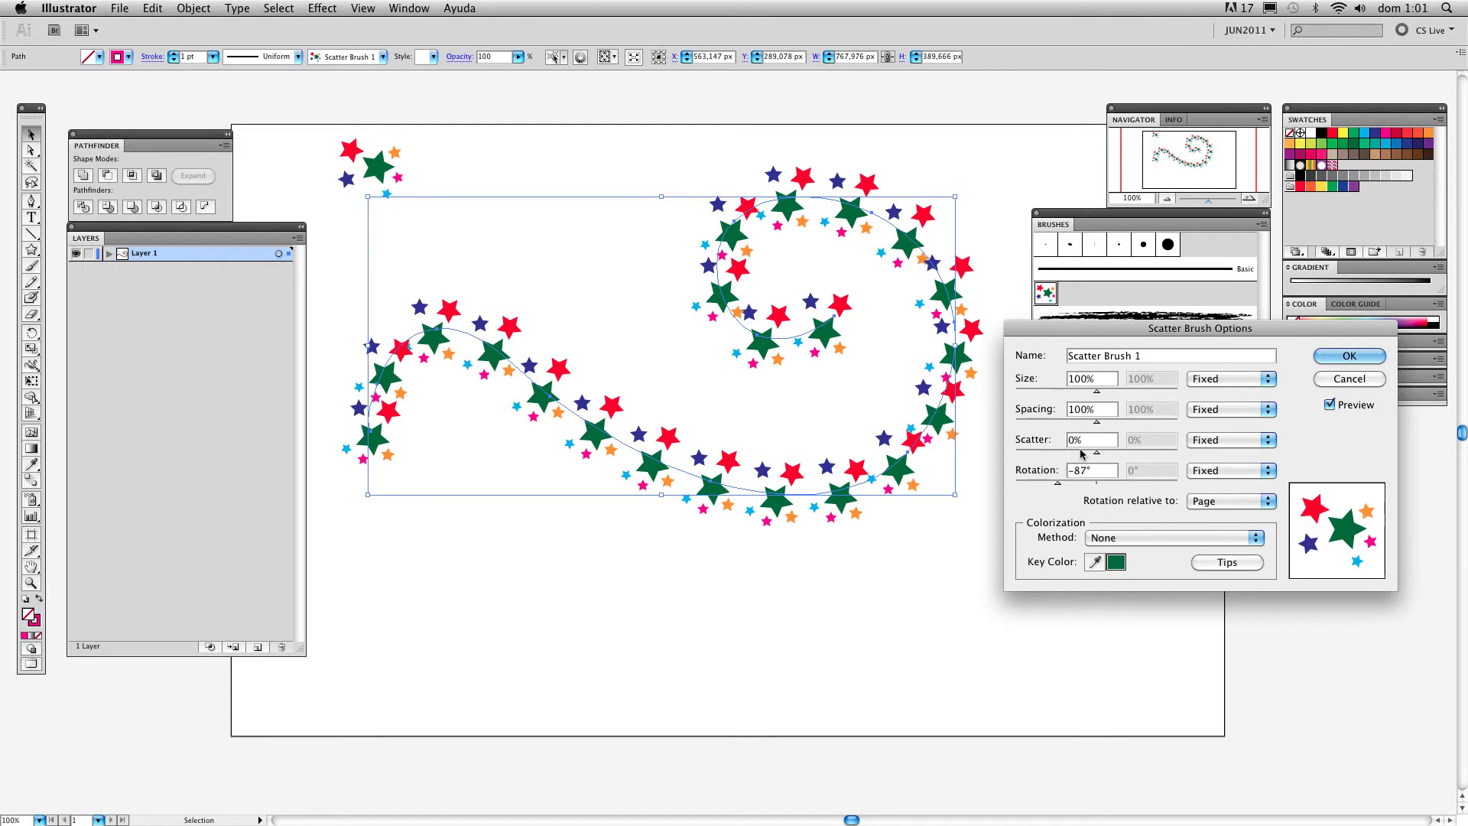
left_click(1269, 379)
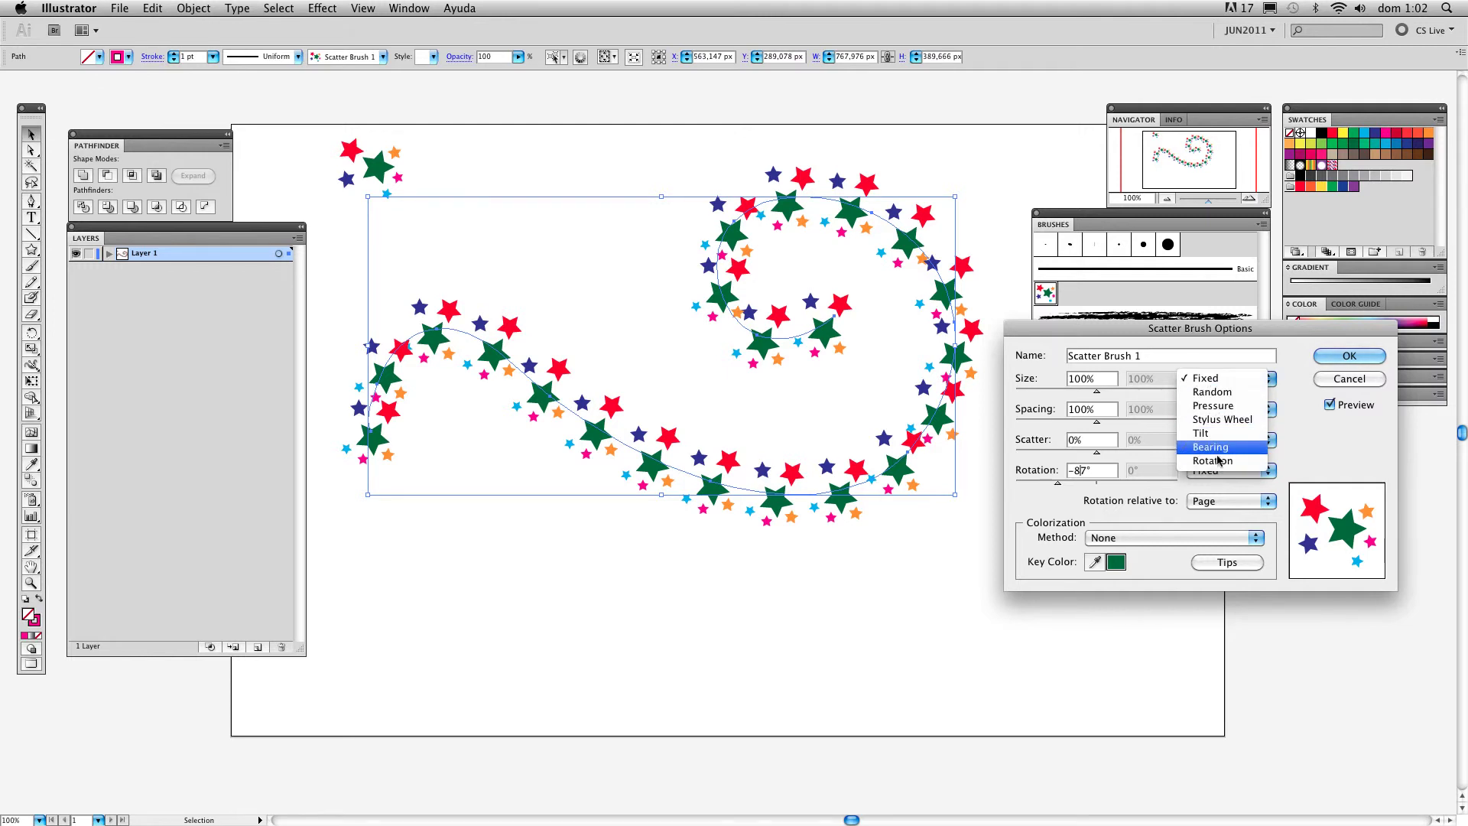
left_click(1214, 394)
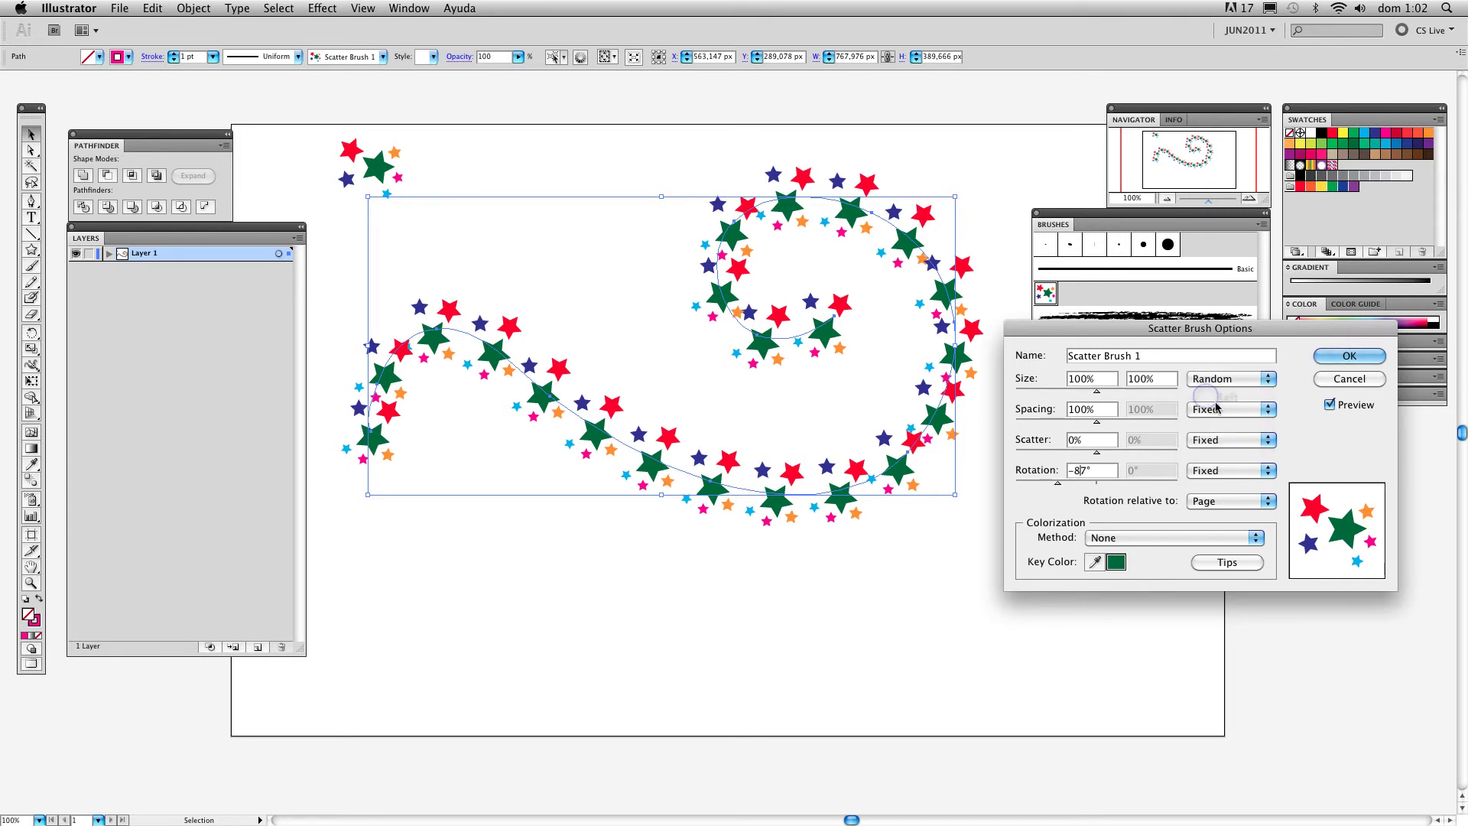
left_click(1216, 409)
left_click(1231, 424)
left_click(1227, 439)
left_click(1225, 451)
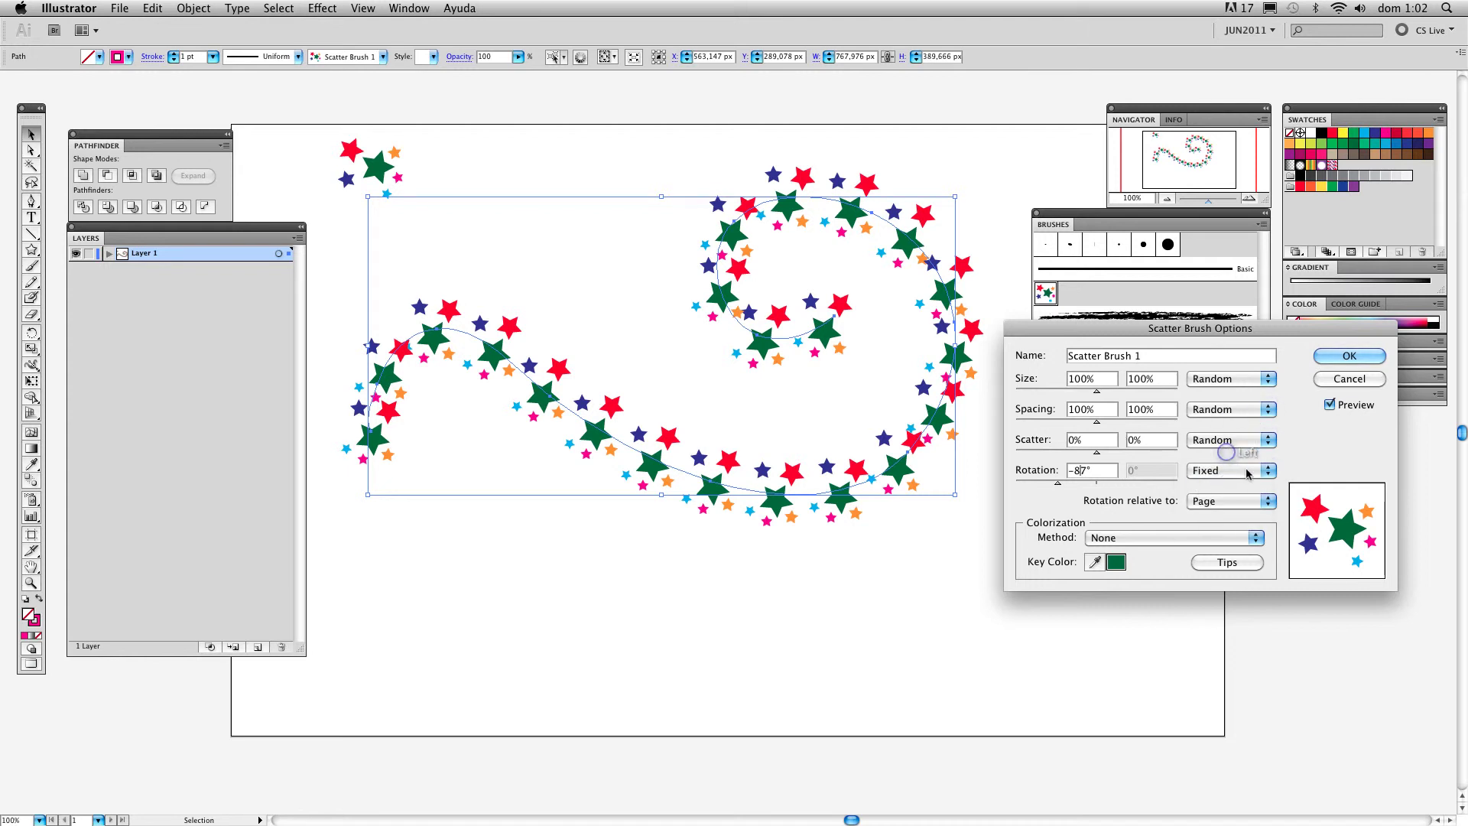
left_click(1246, 472)
left_click(1218, 485)
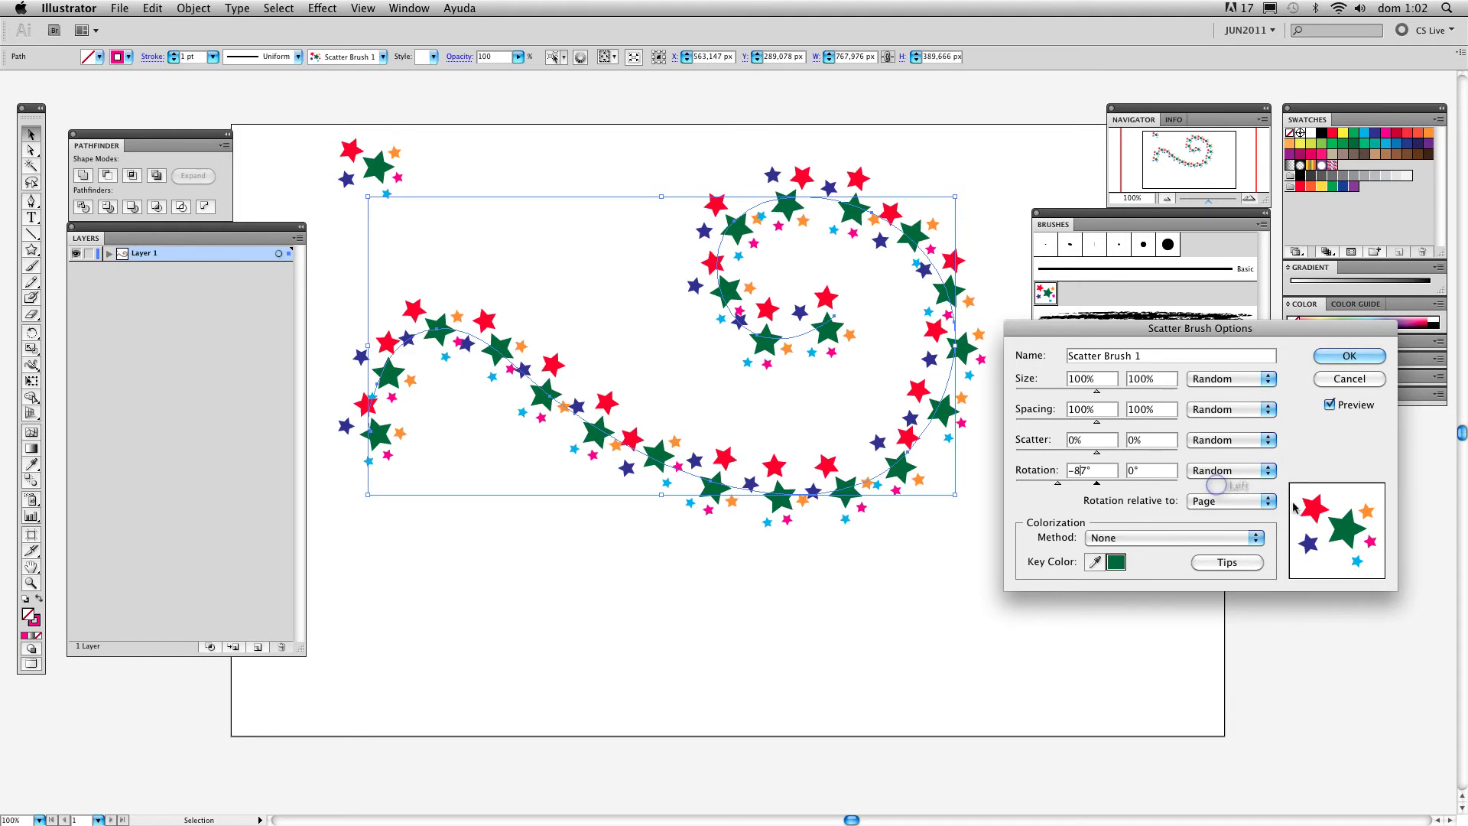
Step: Set the brush's random size range to 28%–161% and random spacing range to 25%–134%, keeping rotation relative to Page
left_click(1271, 501)
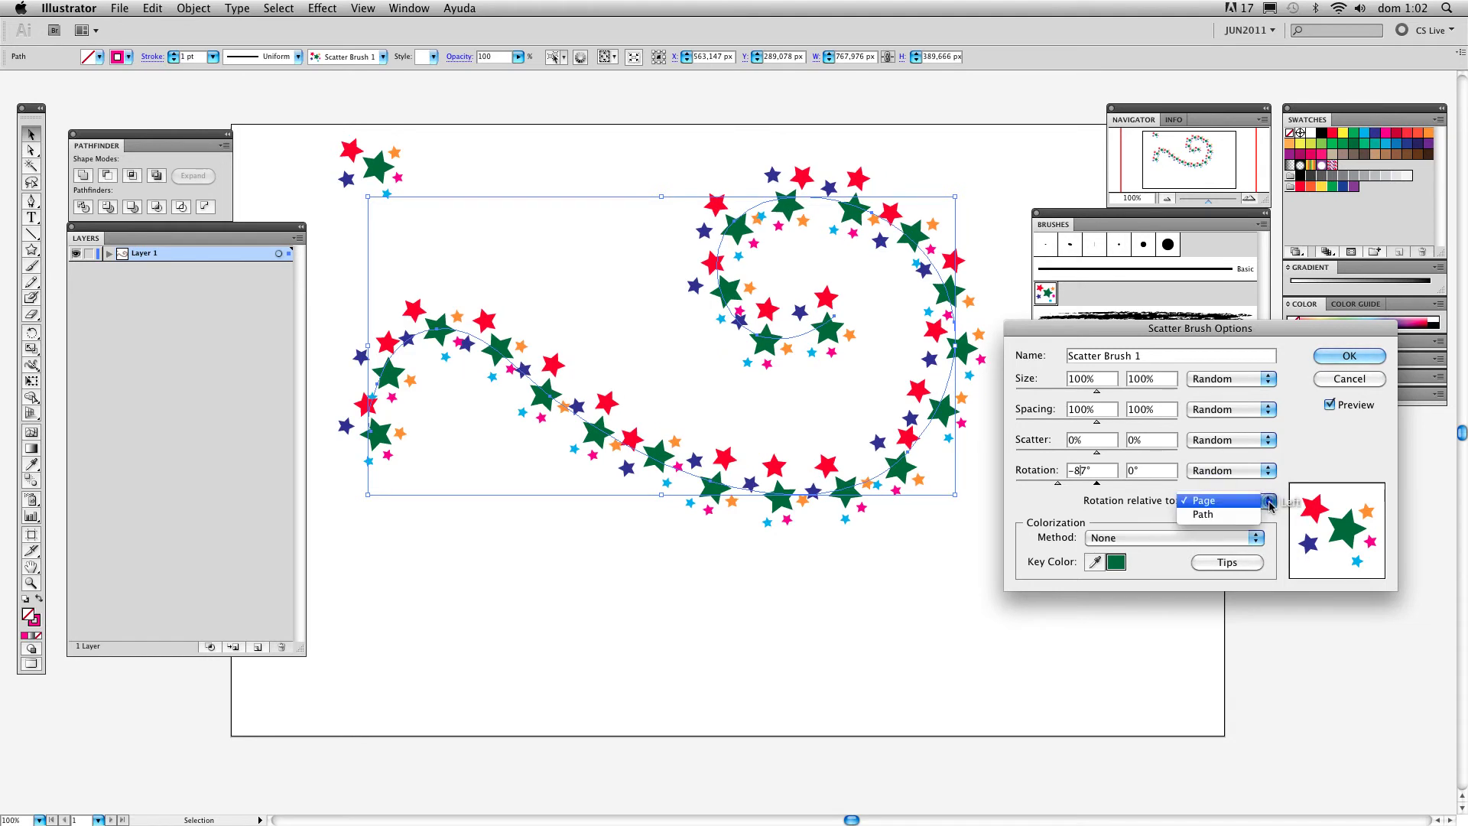
left_click(1254, 501)
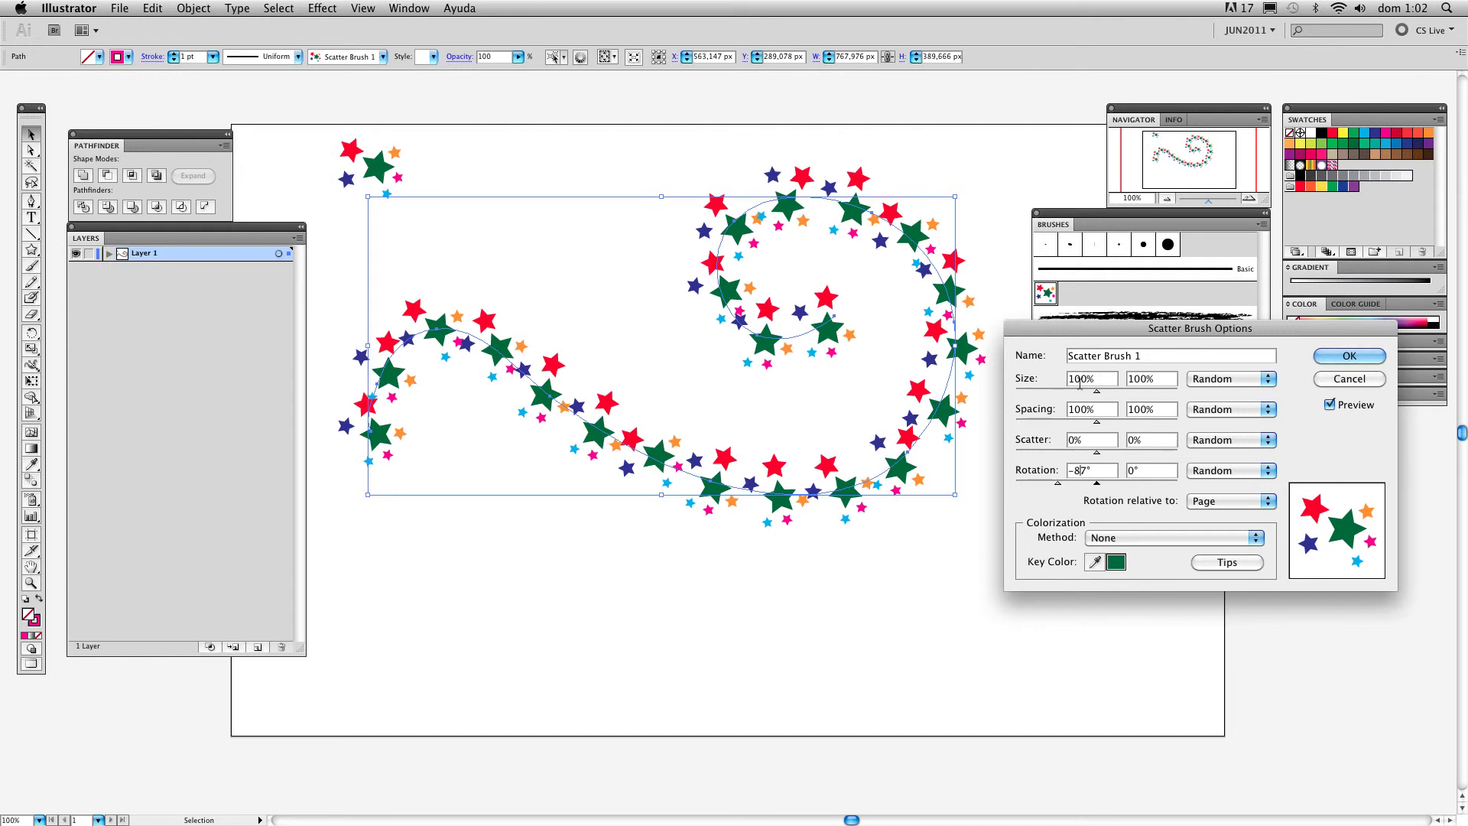
left_click_drag(1098, 392, 1032, 392)
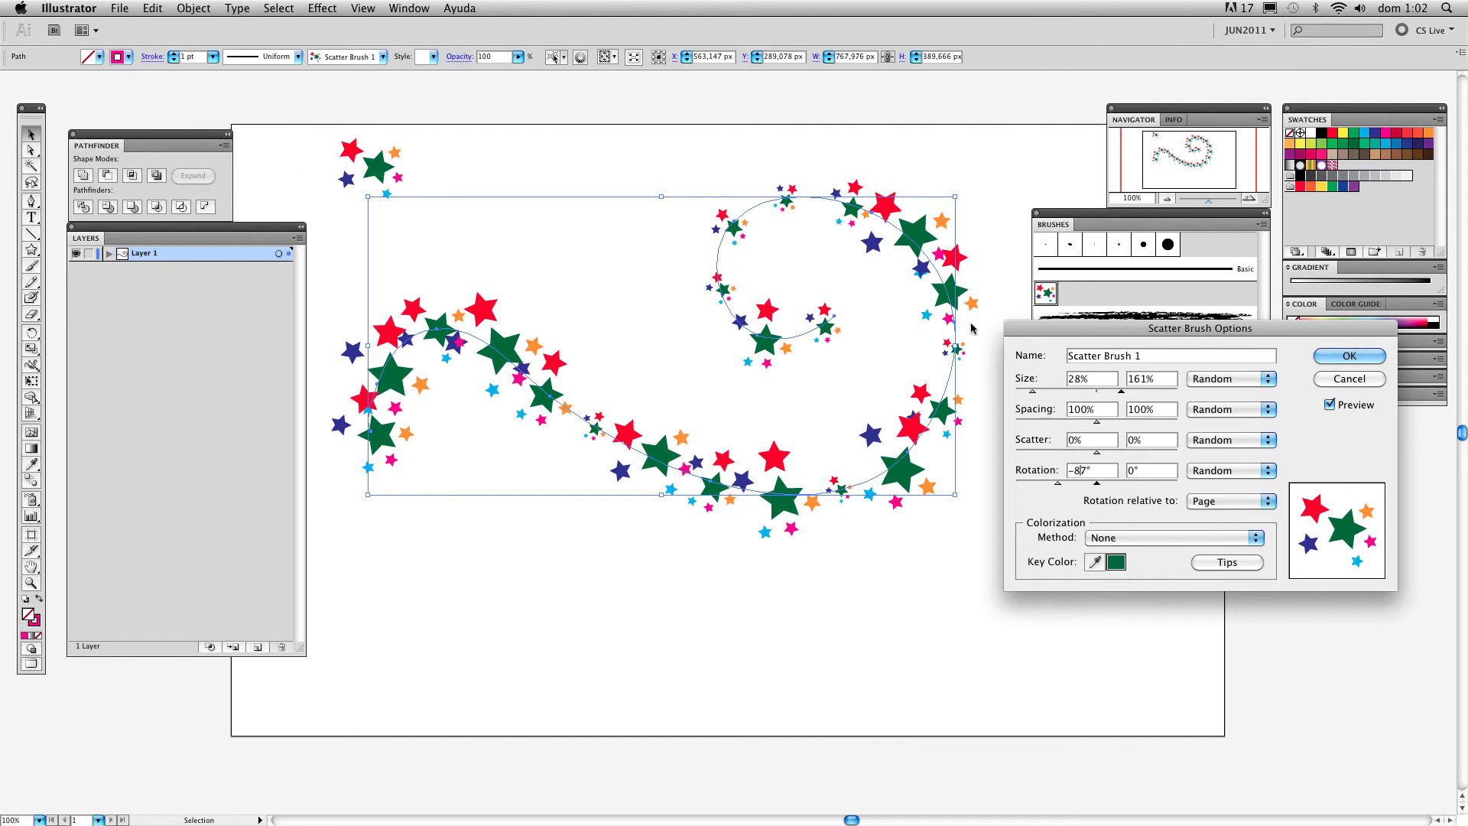
mouse_move(1097, 422)
left_mouse_down()
mouse_move(1059, 422)
mouse_move(1115, 424)
mouse_move(1029, 422)
left_mouse_up()
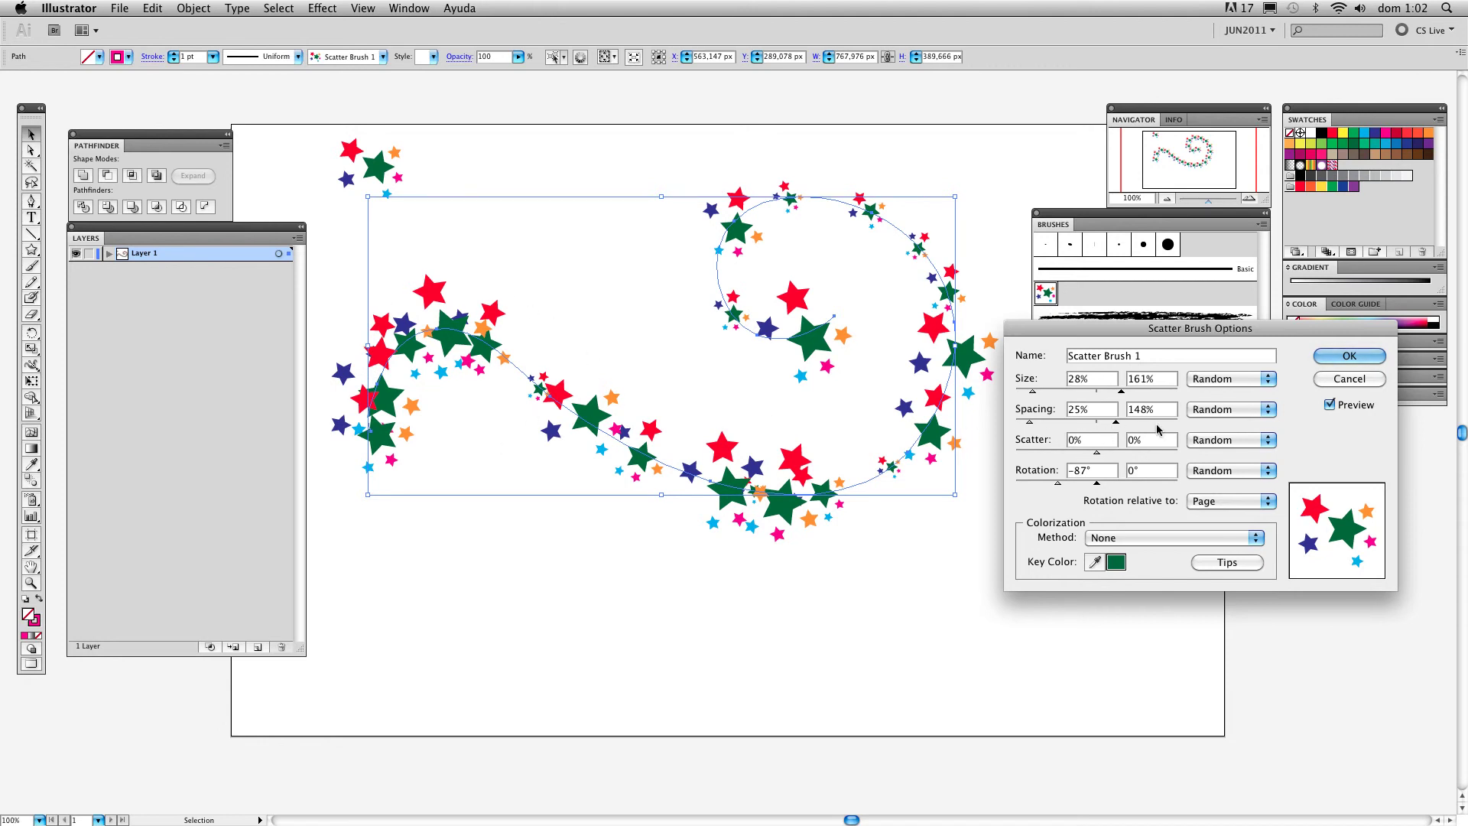
left_click_drag(1117, 425, 1111, 426)
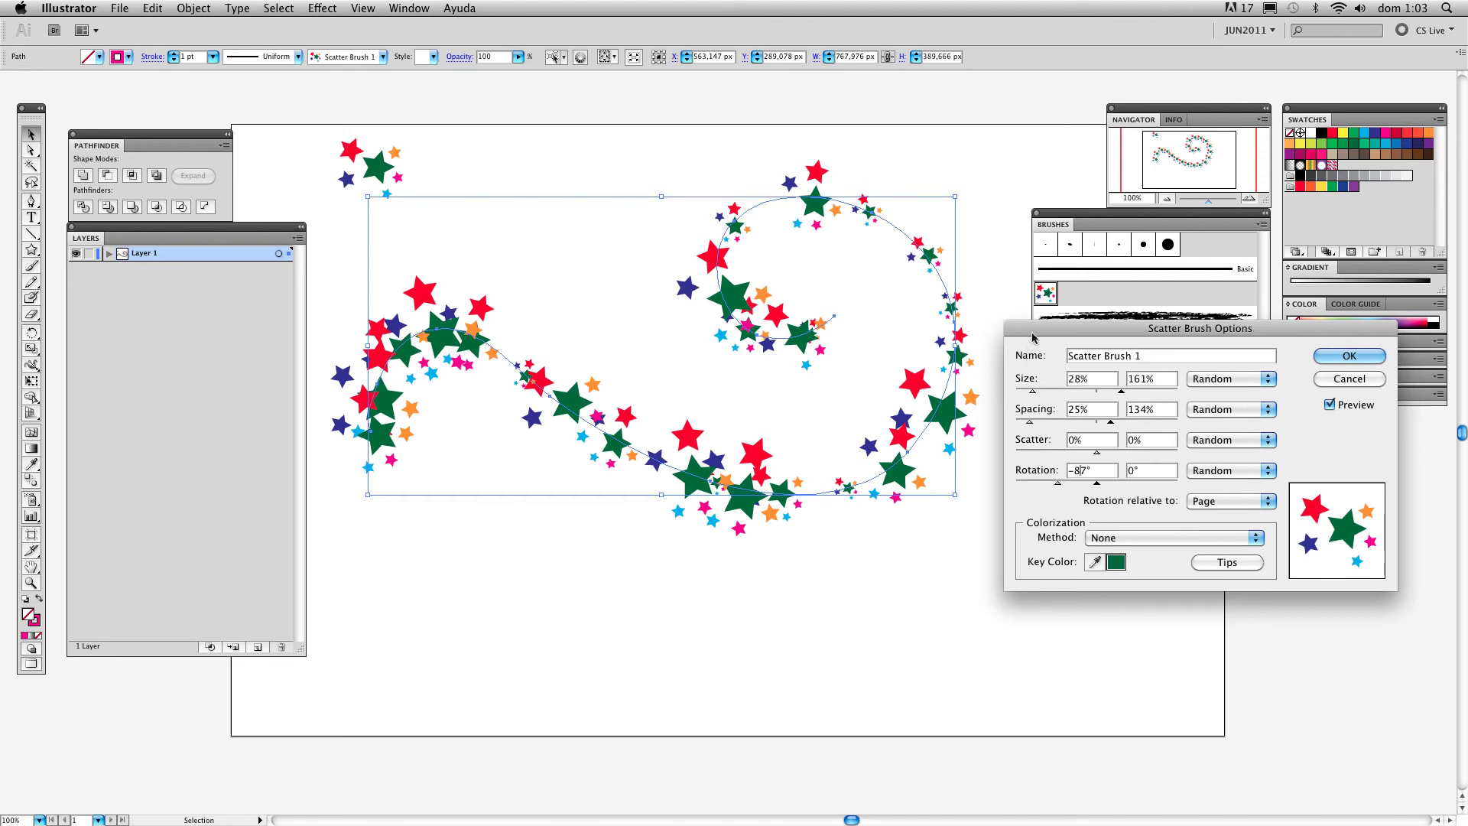
Step: Move the brush options dialog below the brush list and review the available size variation methods, keeping Random
left_click_drag(1040, 330, 1029, 420)
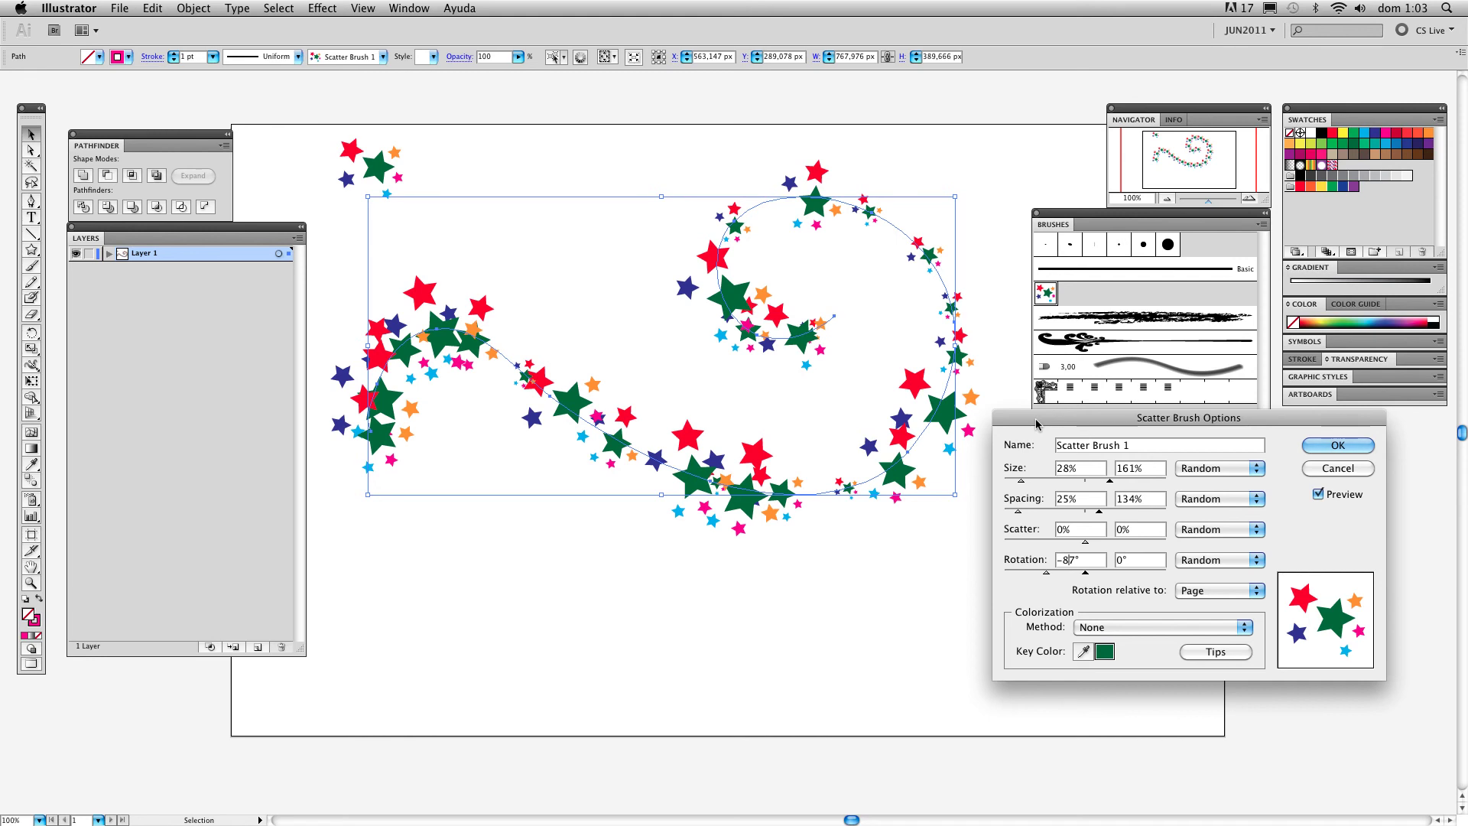
left_click_drag(1119, 417, 1108, 375)
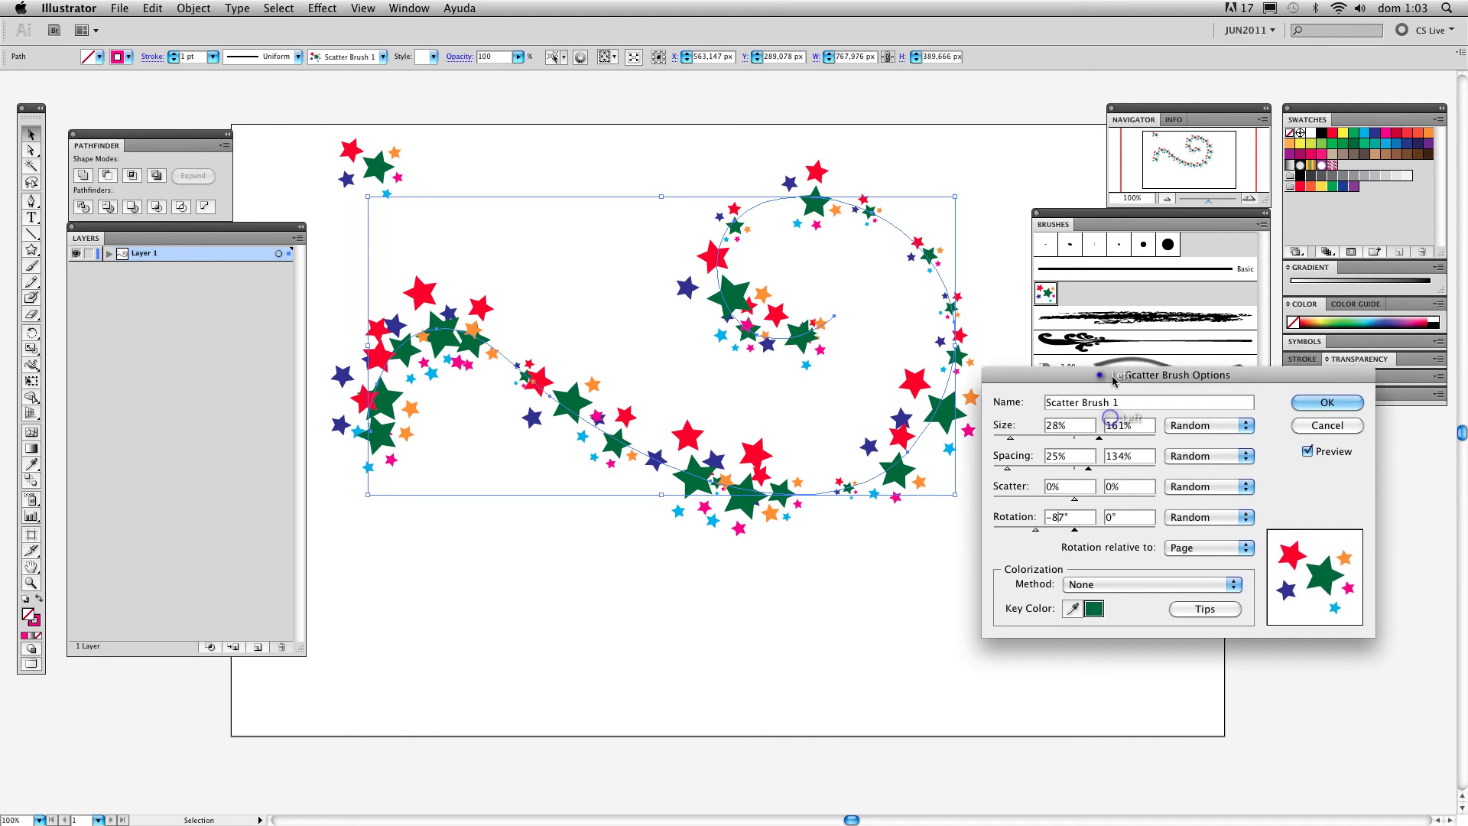
left_click(1244, 426)
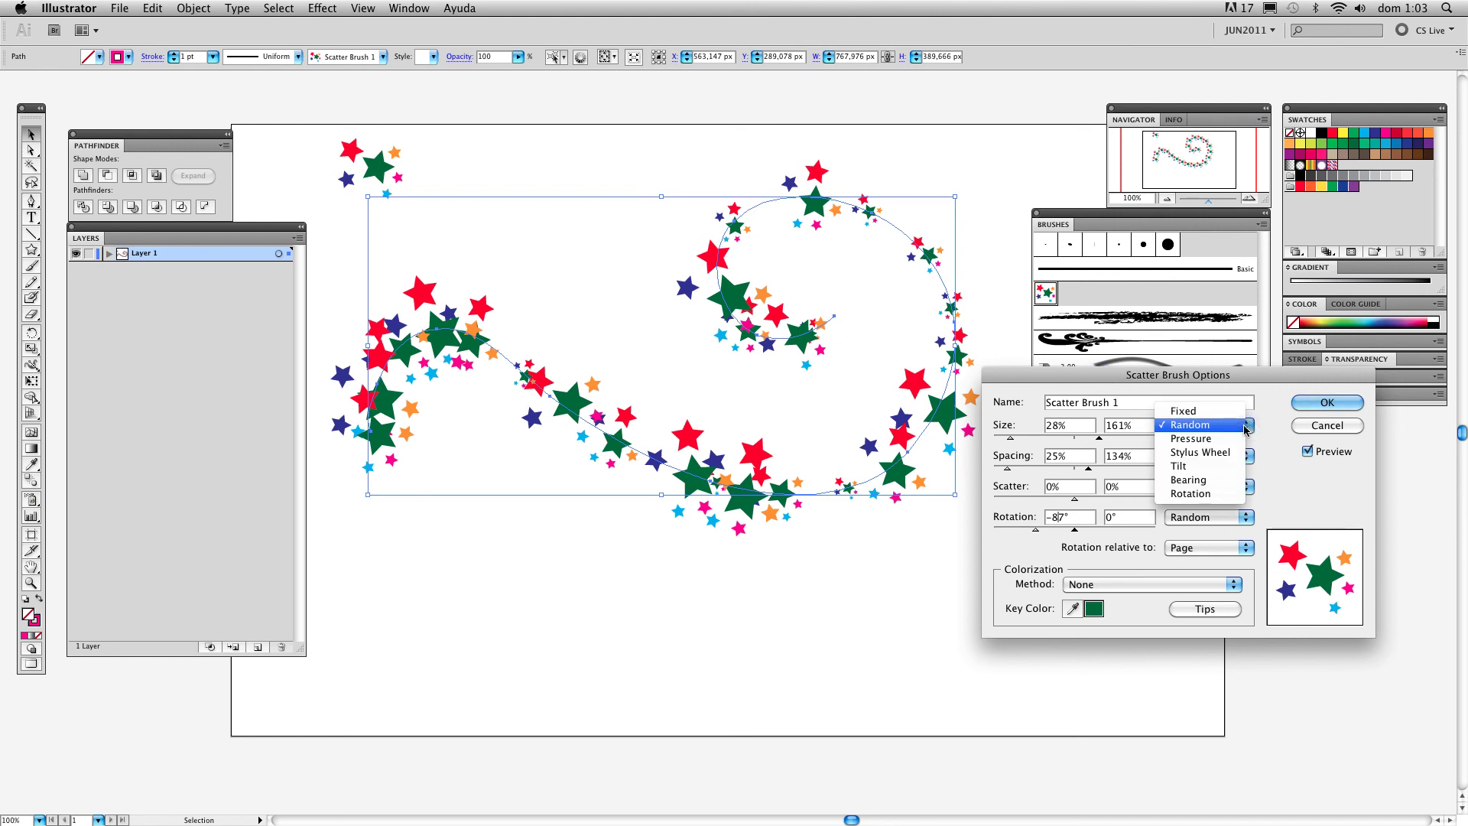
left_click(1245, 430)
mouse_move(1217, 381)
left_mouse_down()
mouse_move(1241, 496)
mouse_move(1239, 429)
mouse_move(1212, 431)
mouse_move(1237, 423)
left_mouse_up()
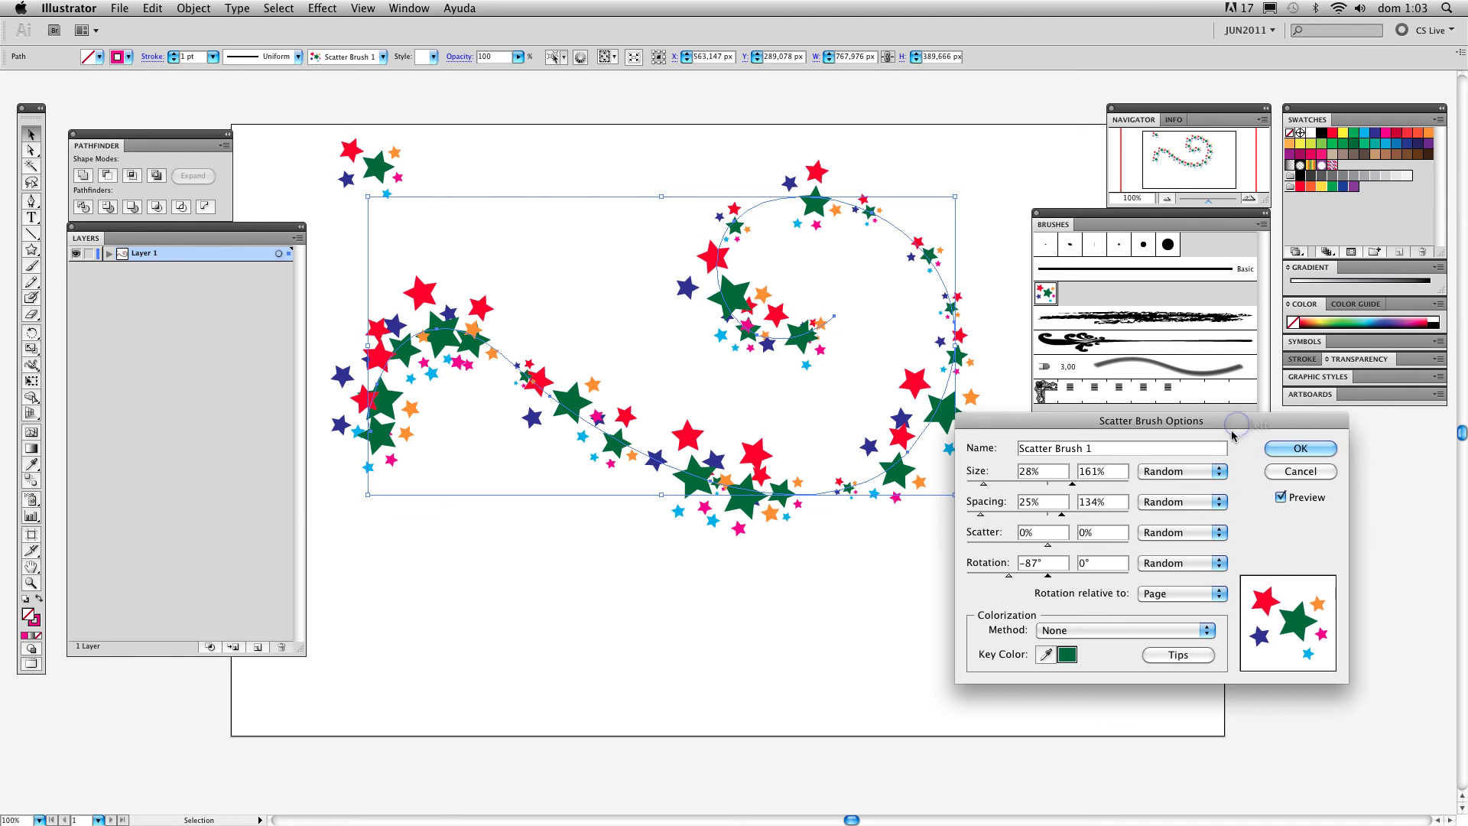
left_click(1244, 426)
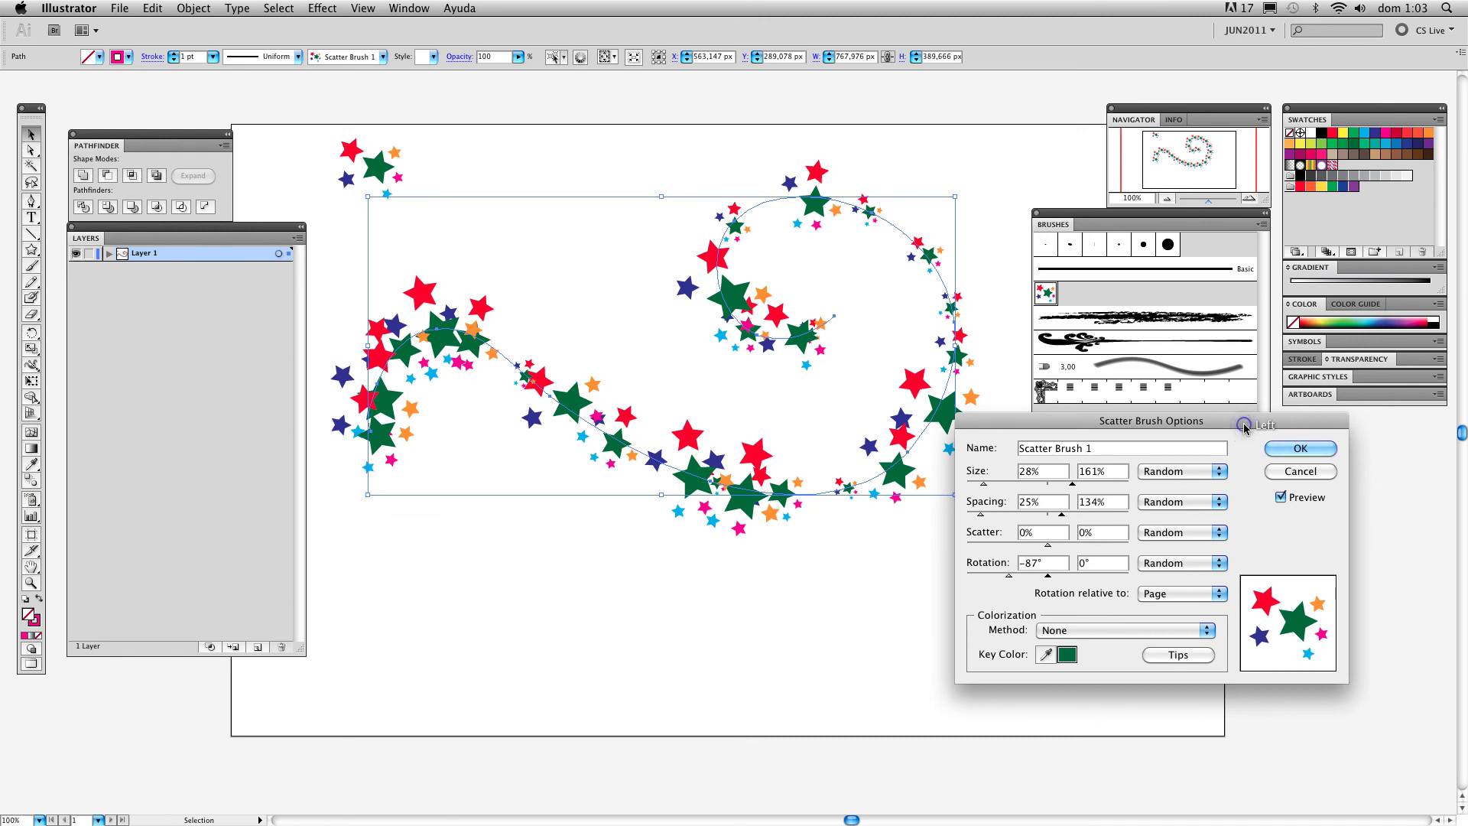